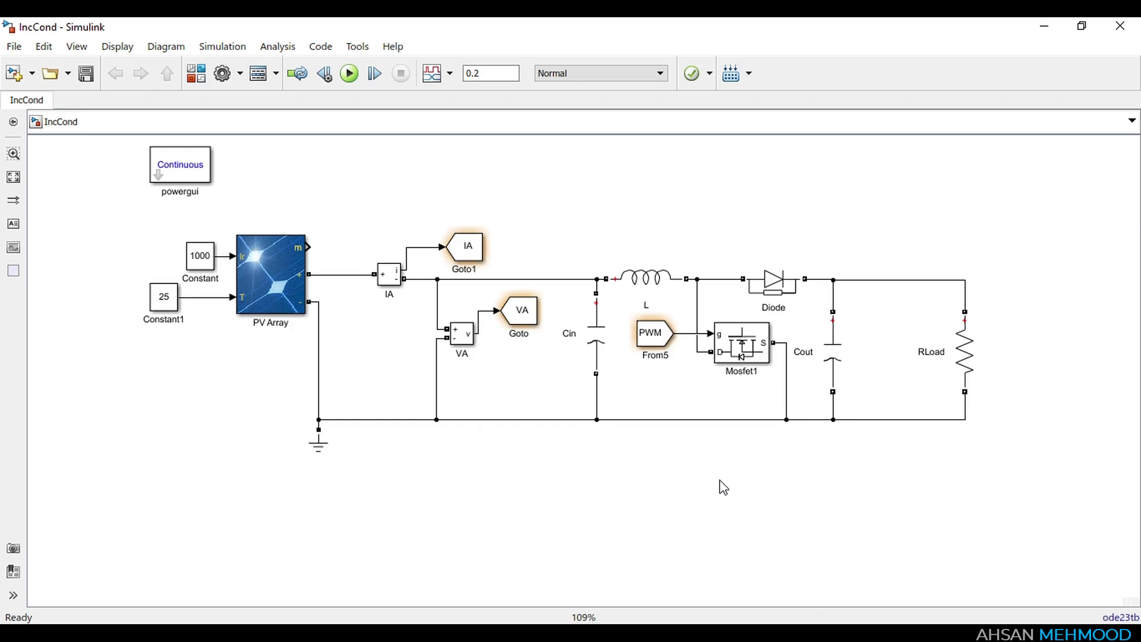
Review the PV Array block's string configuration and module data, leaving its parameters as they are.
click(291, 290)
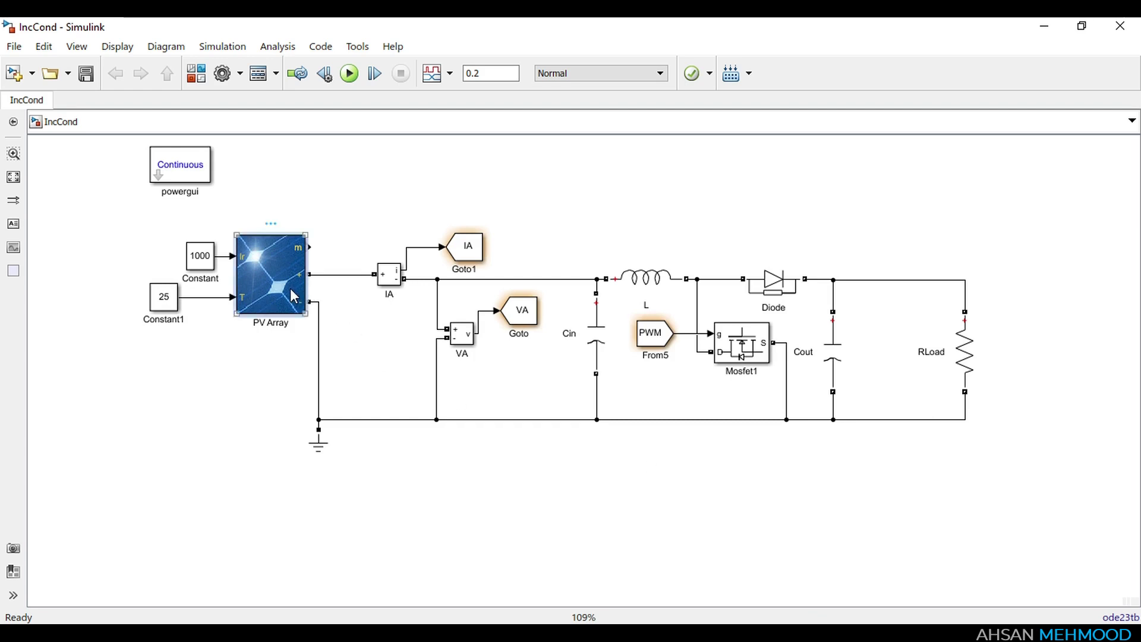
double_click(292, 291)
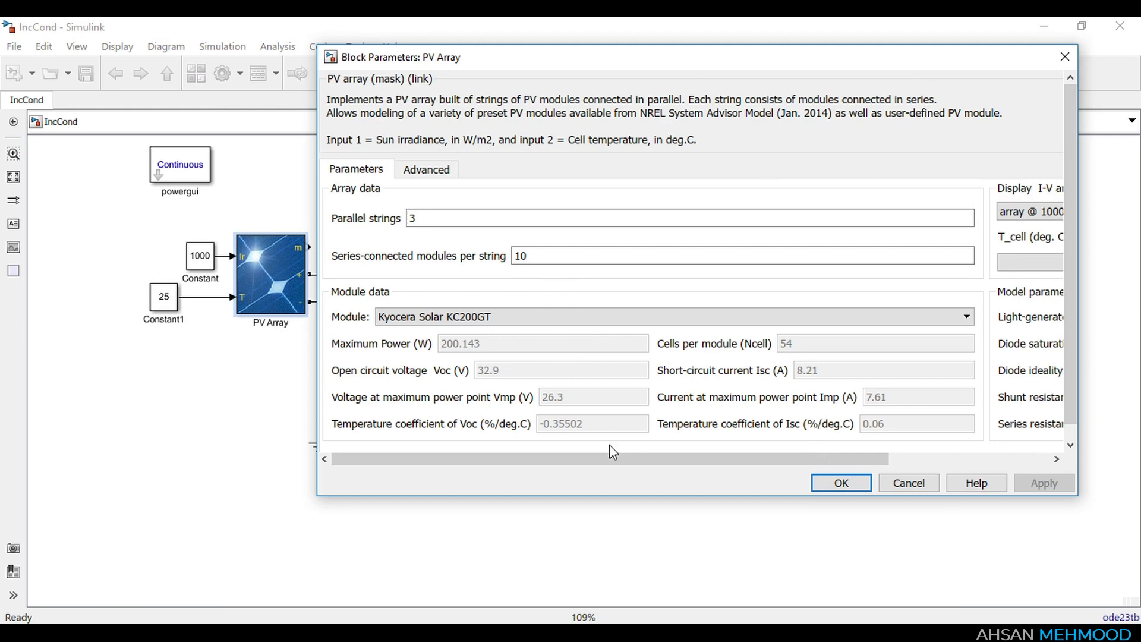
drag(607, 453, 585, 457)
drag(658, 67, 583, 105)
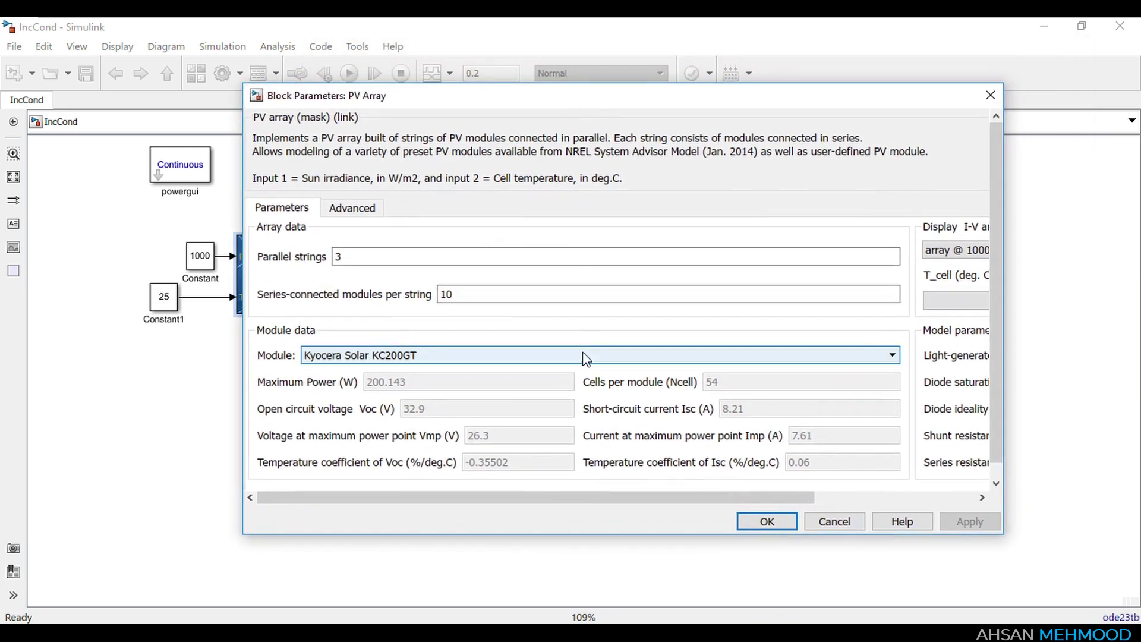
click(763, 523)
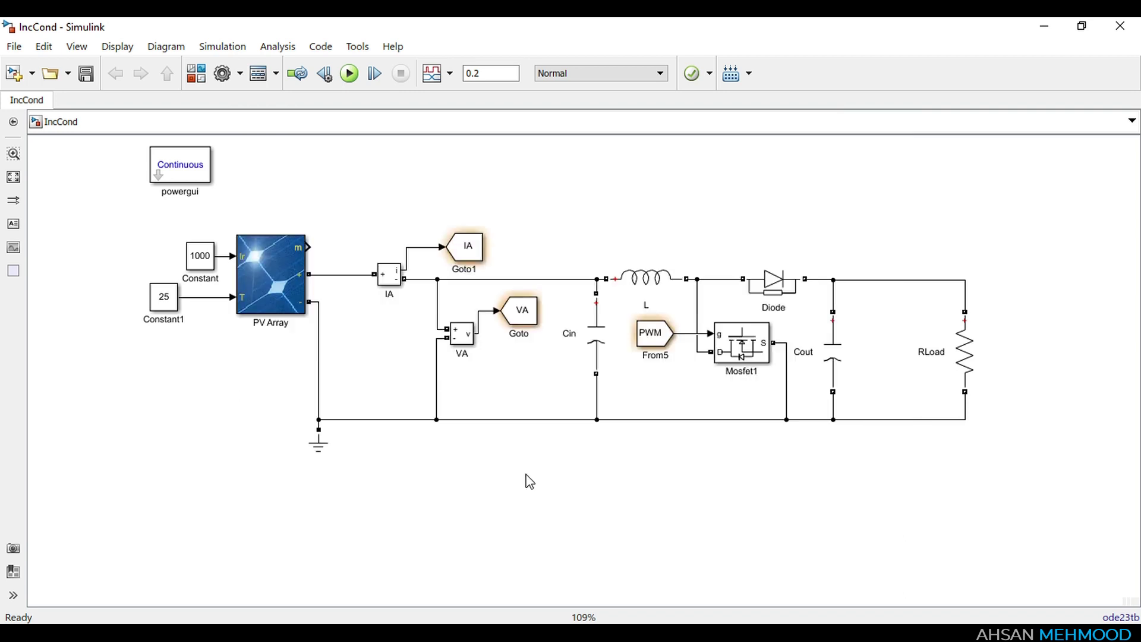
Check the capacitance of the input capacitor Cin and the inductance of the inductor L.
double_click(596, 333)
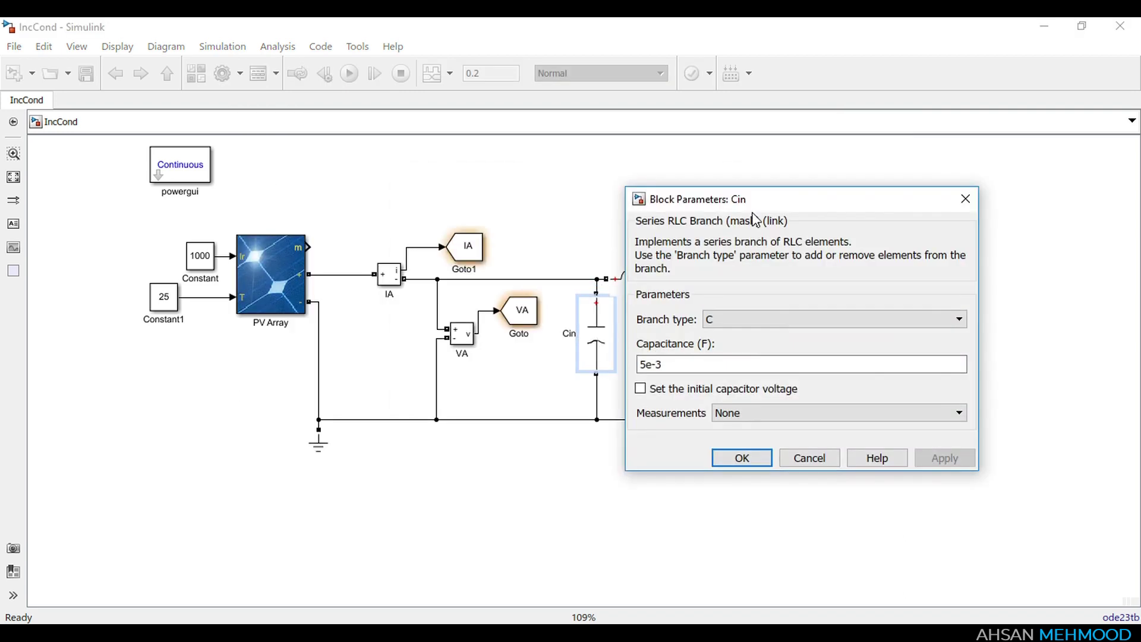
mouse_move(756, 210)
mouse_down()
mouse_move(737, 212)
mouse_move(754, 212)
mouse_up()
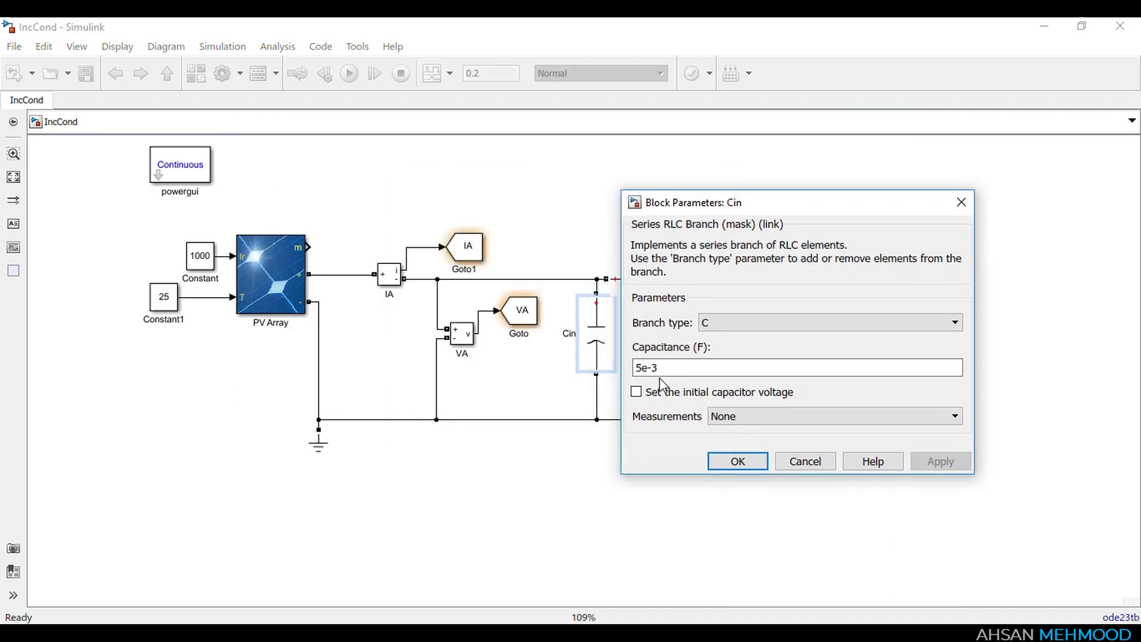
click(756, 461)
double_click(646, 278)
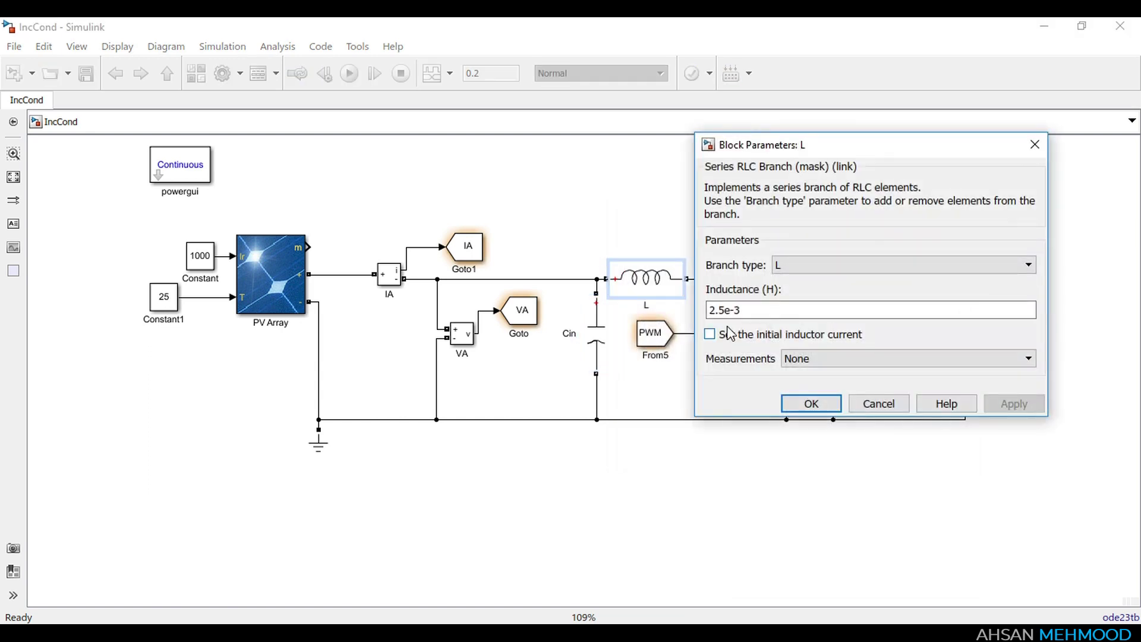
click(811, 404)
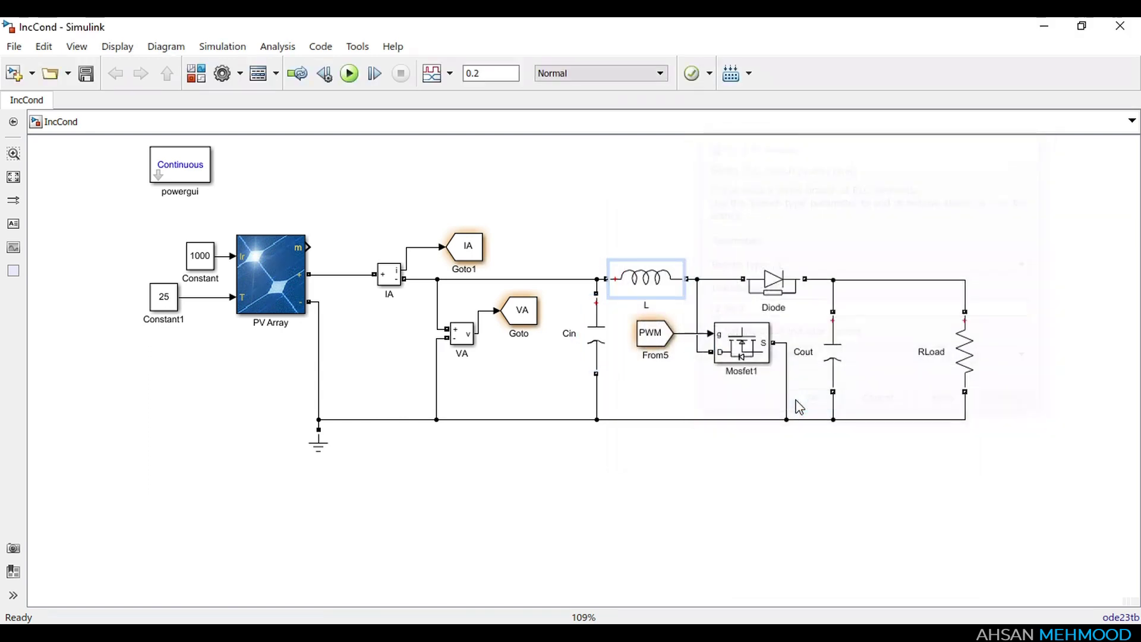
Check the capacitance of the output capacitor Cout and the resistance of RLoad.
click(831, 336)
double_click(832, 336)
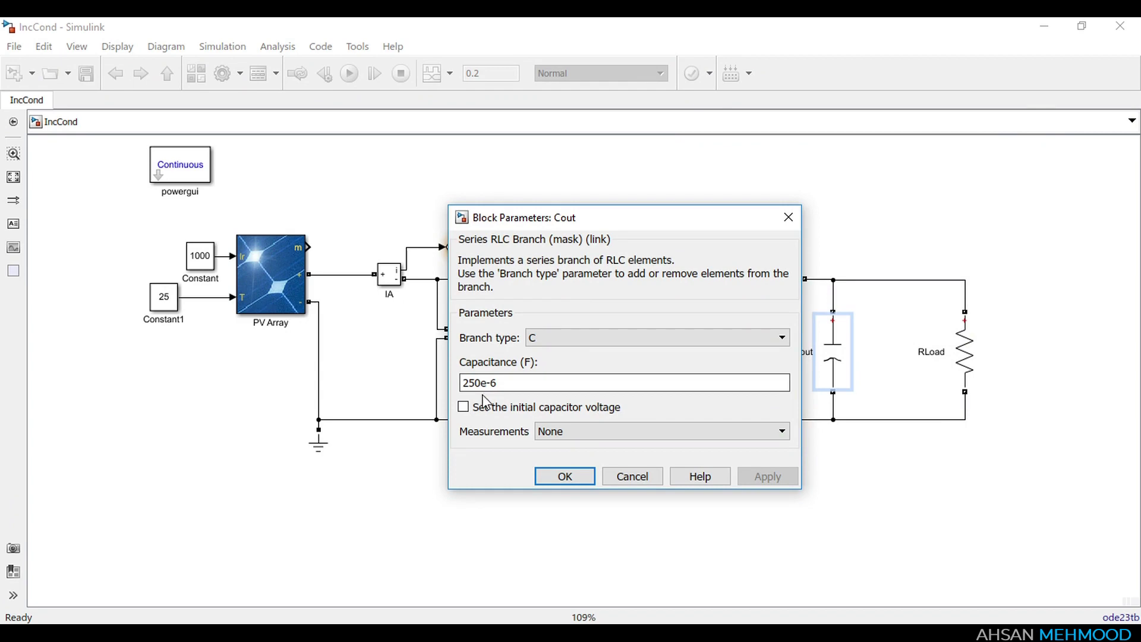
click(564, 474)
click(965, 351)
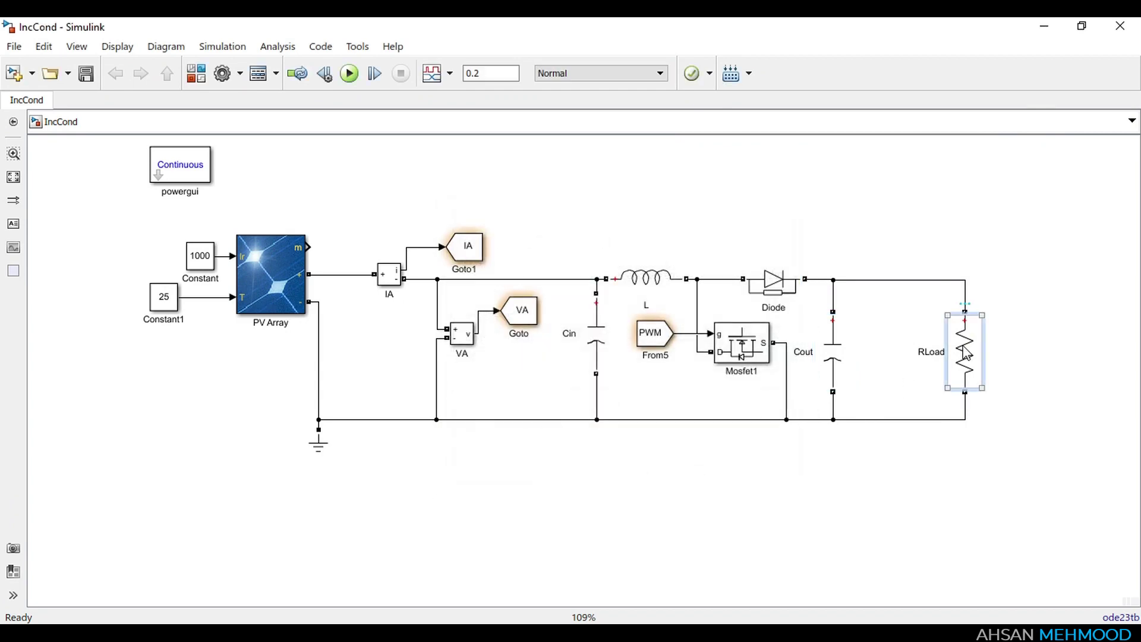
double_click(965, 351)
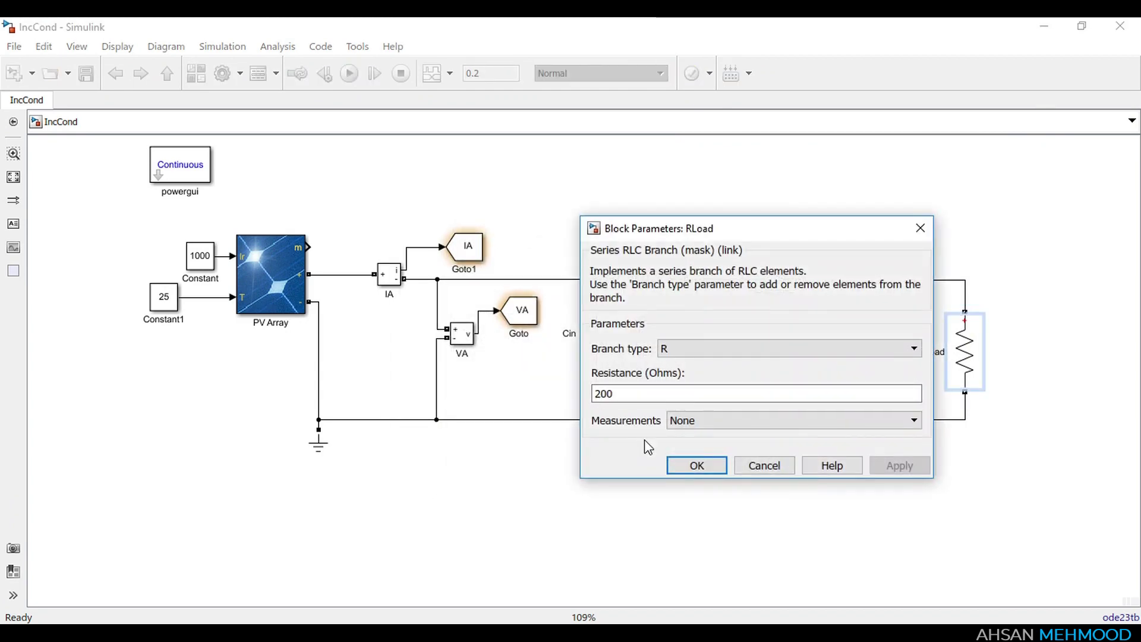
click(689, 465)
click(573, 479)
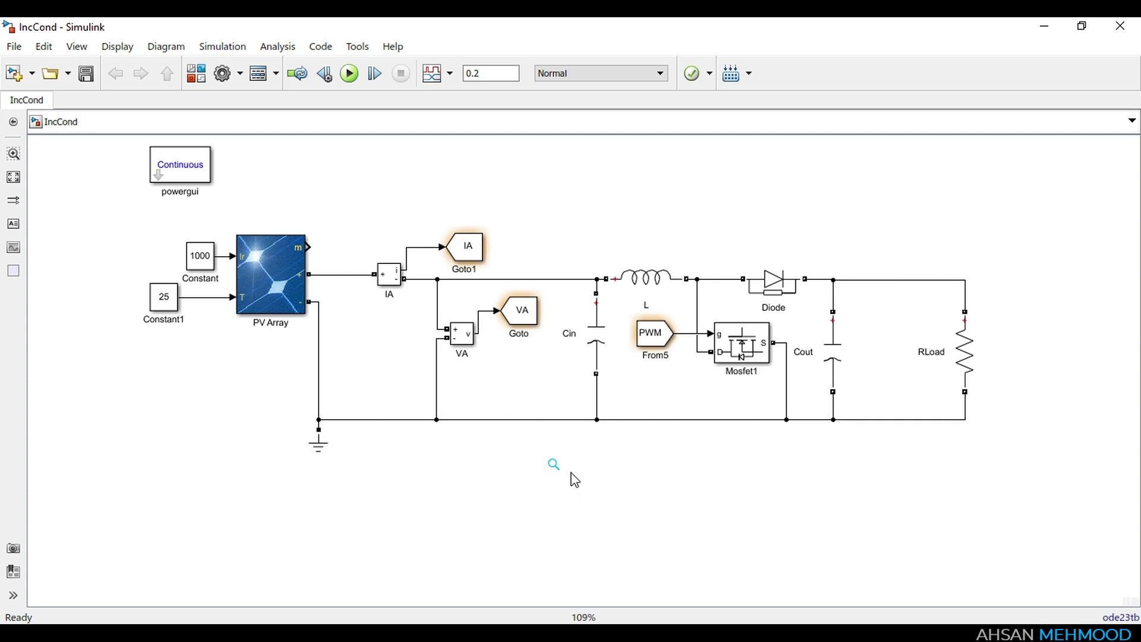
click(397, 278)
click(543, 481)
Search the block library for "constant" and "switch" and add a Constant and a Switch block to the IncCond model.
click(196, 73)
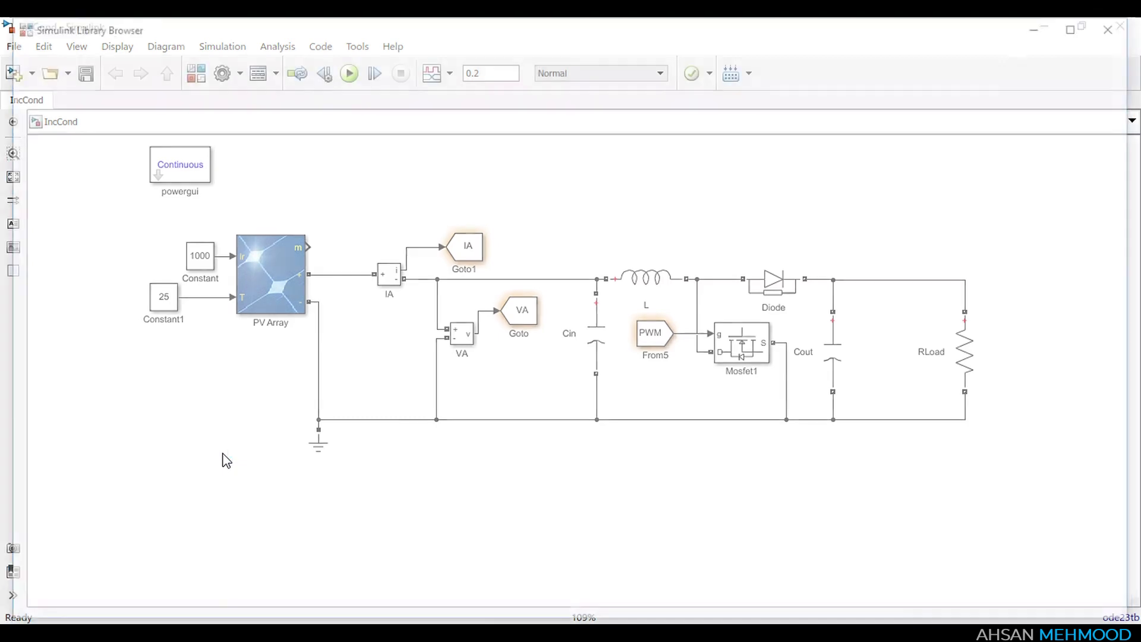
click(89, 48)
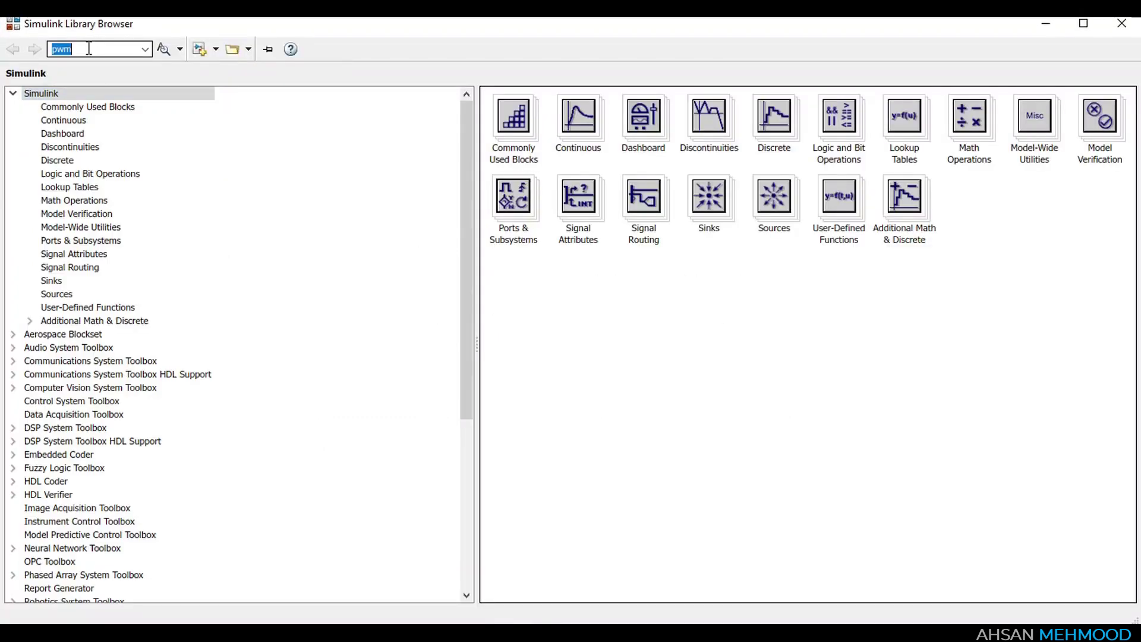
text(con)
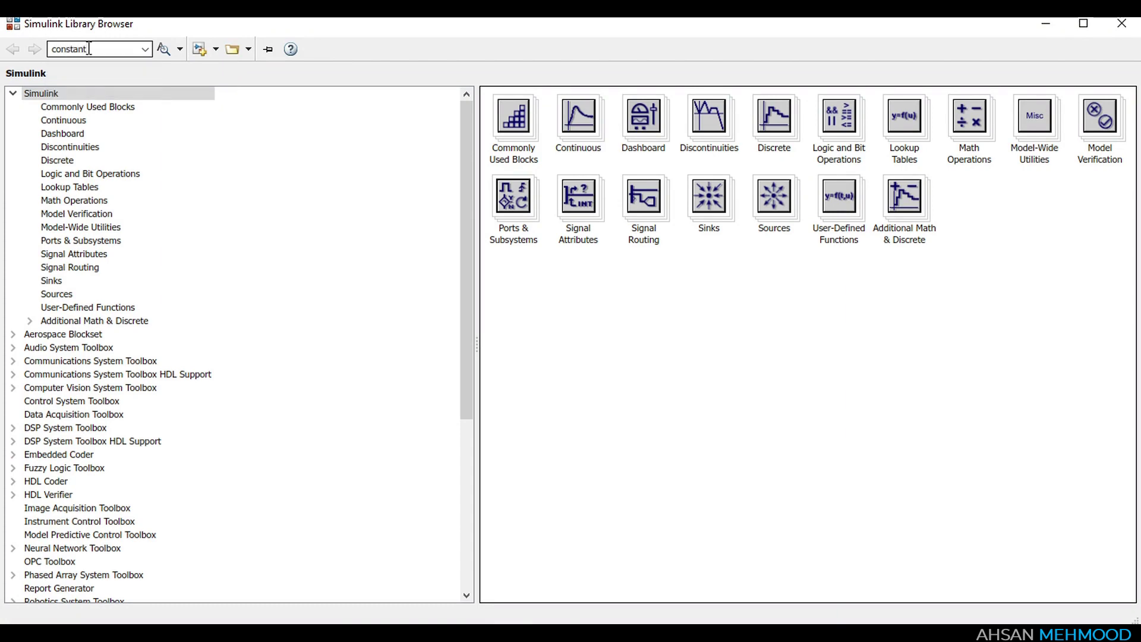
text(stant)
key(Return)
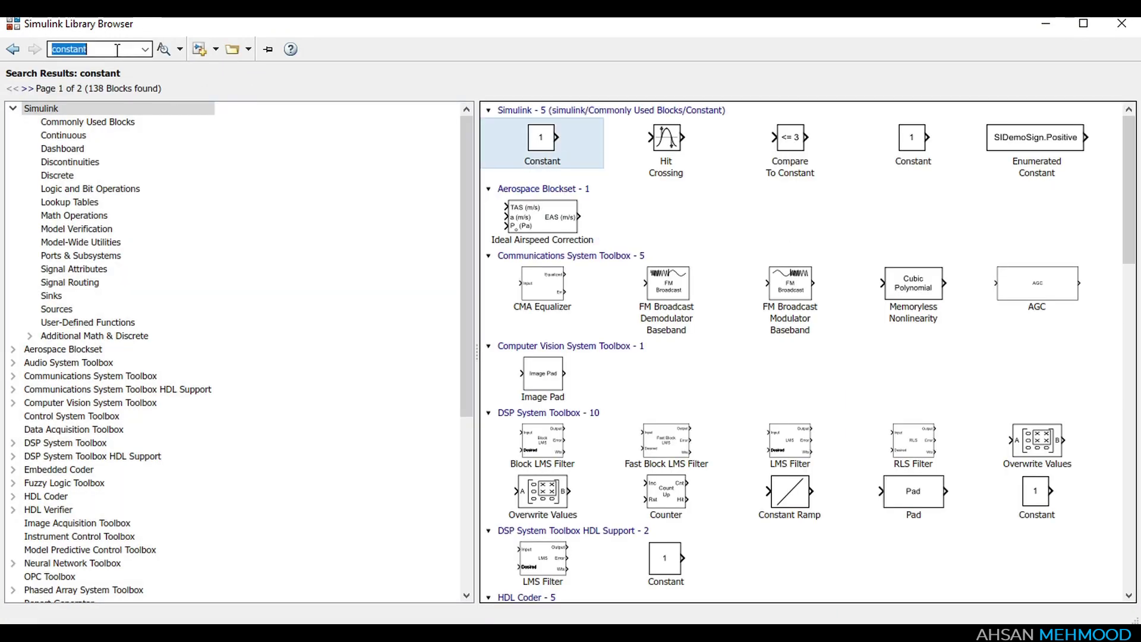
text(switch)
key(Return)
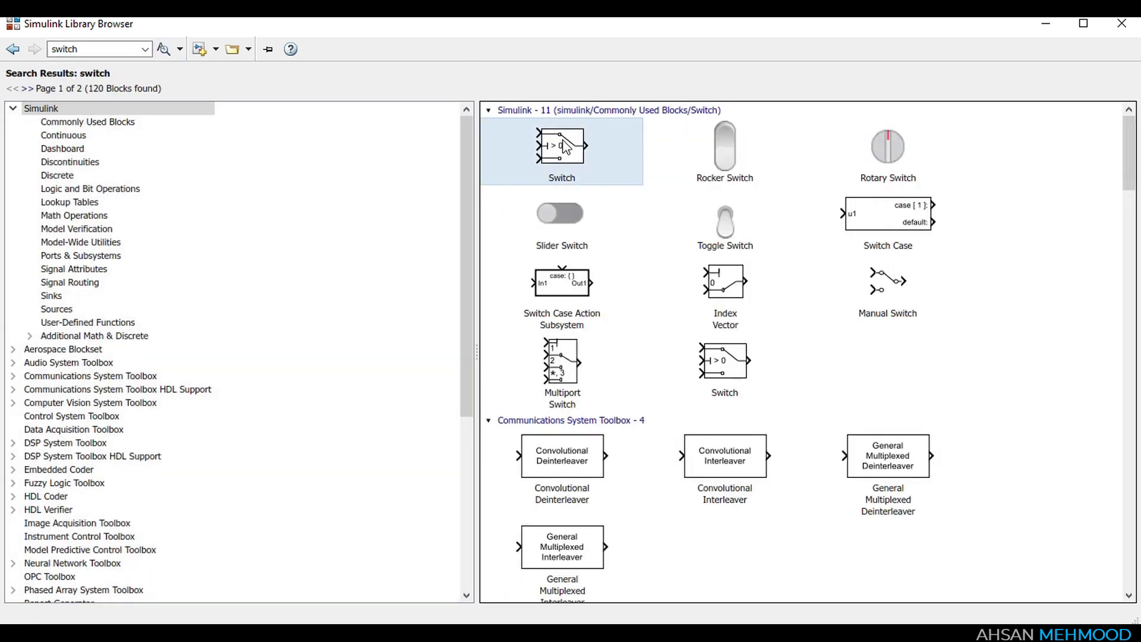
Search the library for "memory" and "abs" and add a Memory block and an Abs block to the model.
click(124, 50)
text(memory)
key(Return)
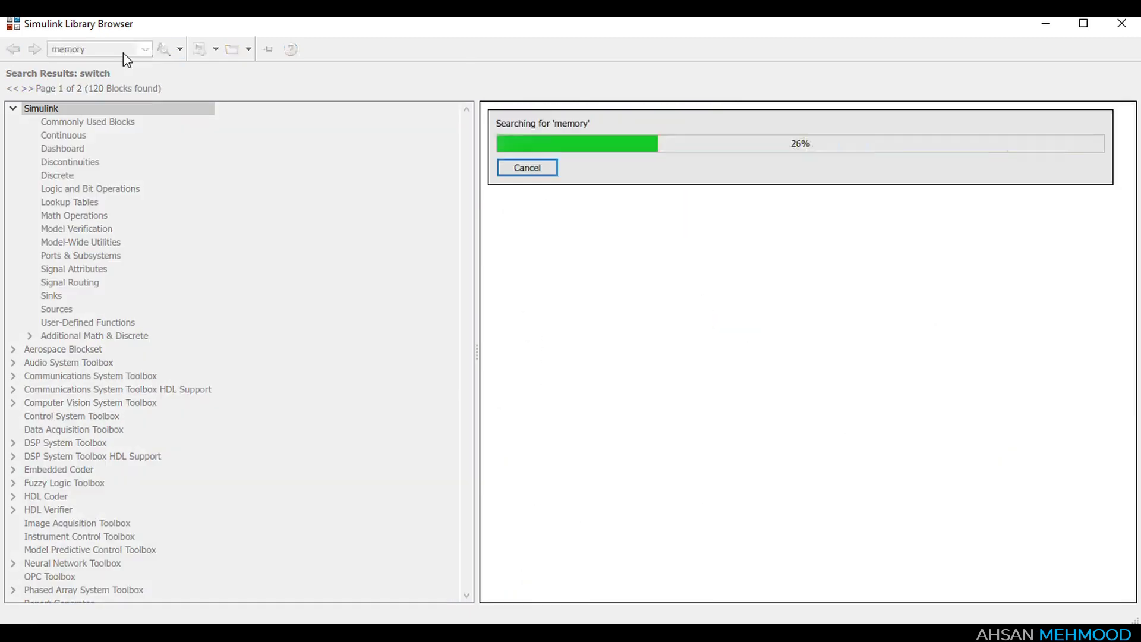
click(580, 174)
click(110, 48)
text(a)
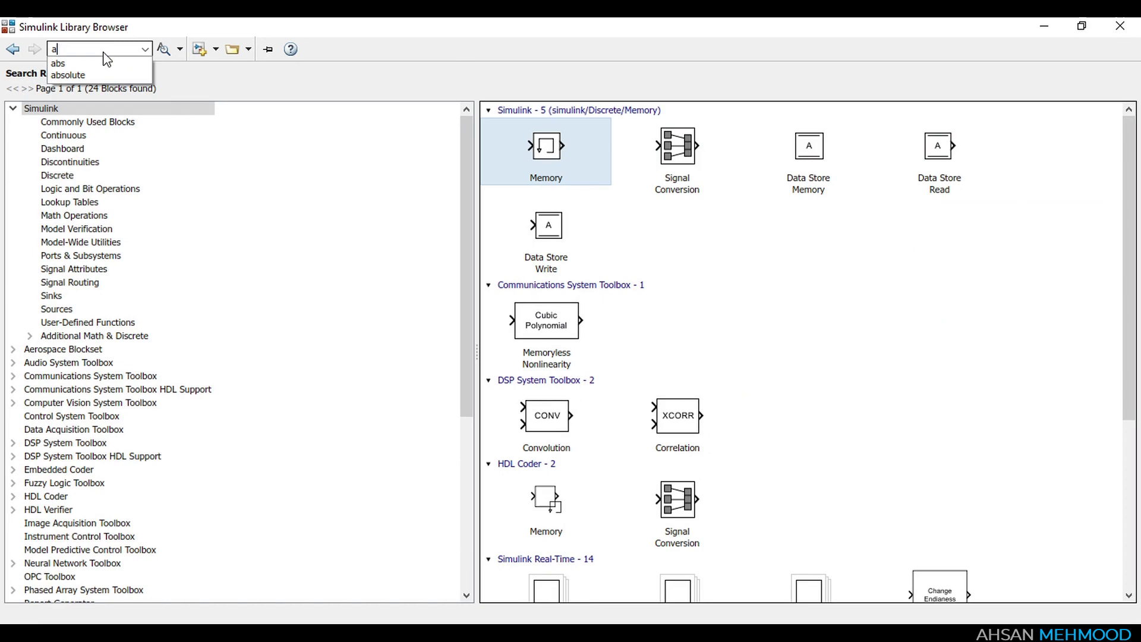
click(107, 62)
click(163, 49)
click(656, 153)
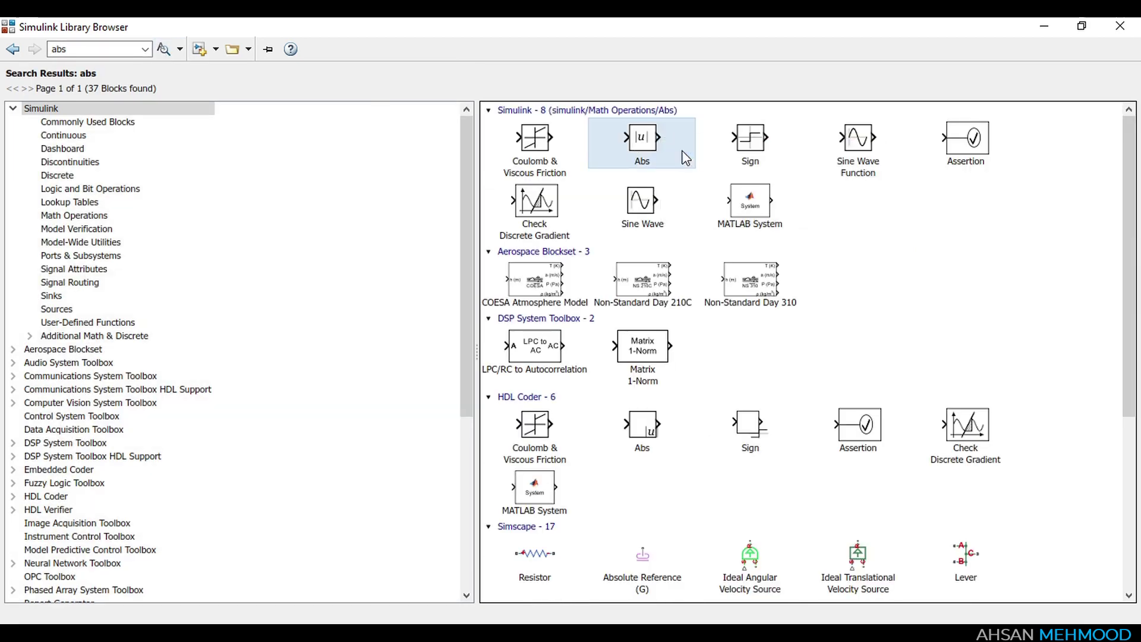
Search the library for "subtract" and add a Subtract and an Add block to the model.
key(Return)
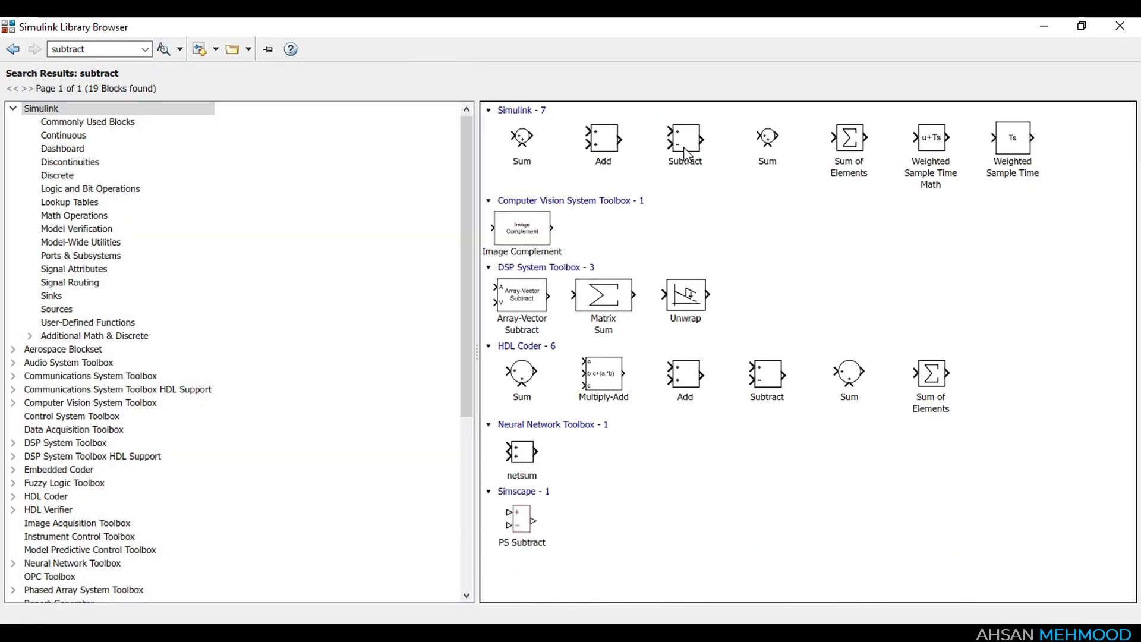
click(682, 148)
click(623, 156)
Search for "compare" and "relational" and add a Compare To Constant and a Relational Operator block to the model.
click(95, 49)
text(compare)
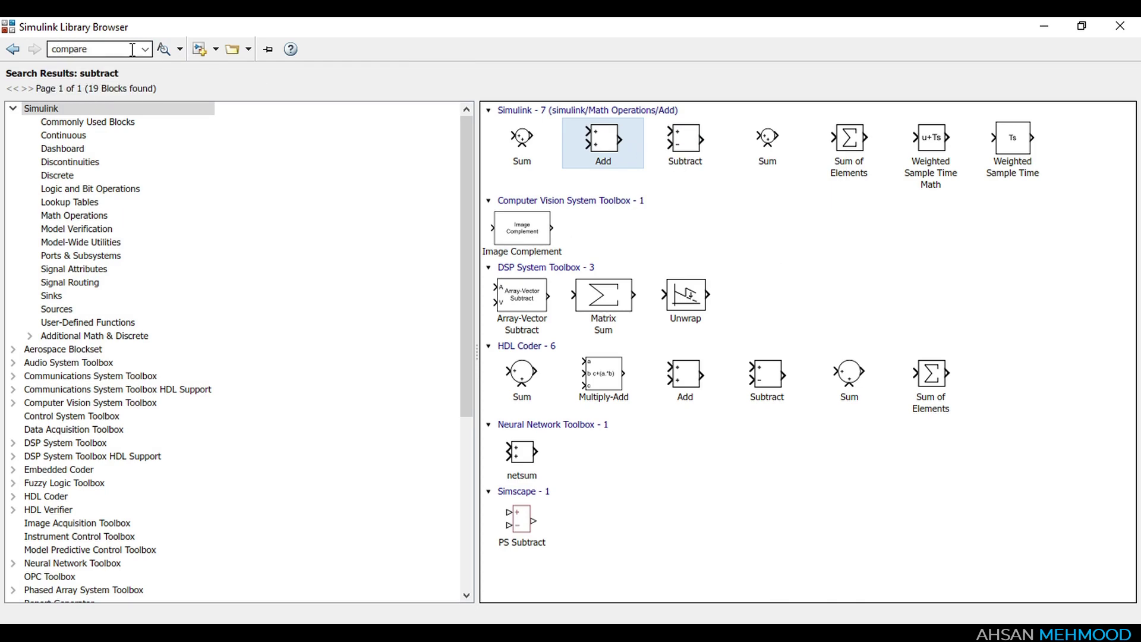
key(Return)
right_click(522, 162)
key(Escape)
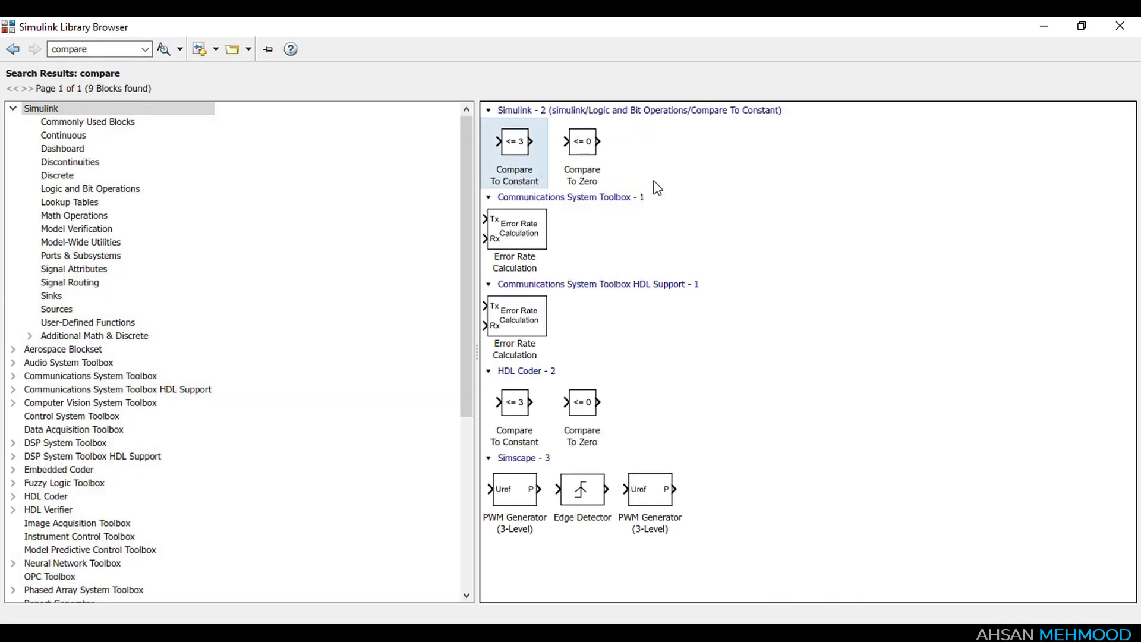
click(109, 48)
text(relational)
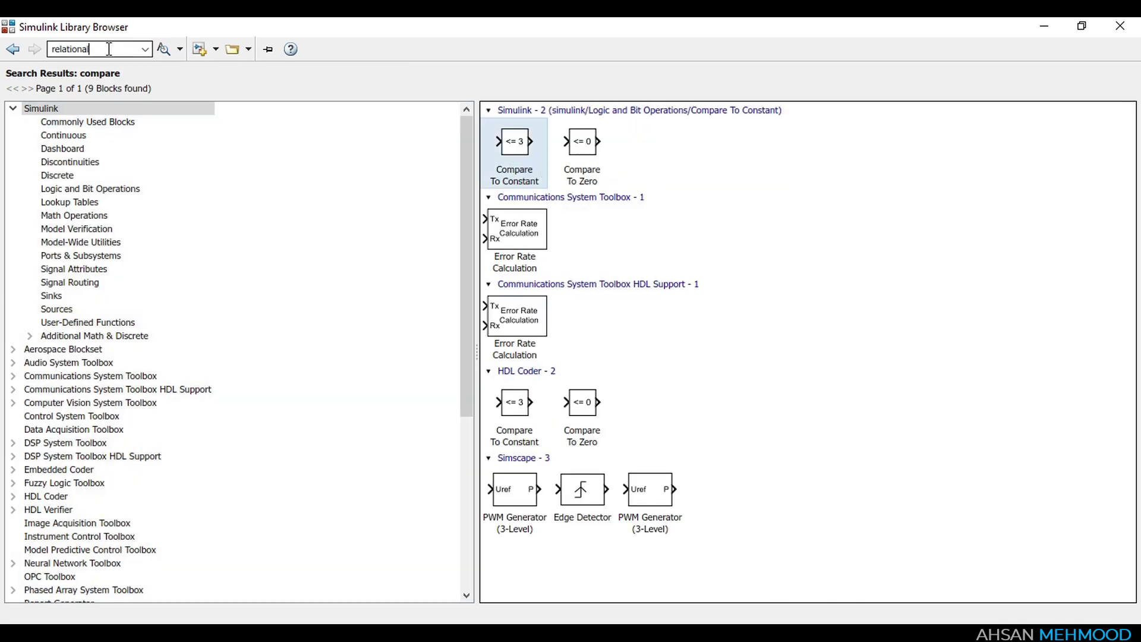
key(Return)
Search the library for "multiply" and add a Product and a Divide block to the model.
click(113, 49)
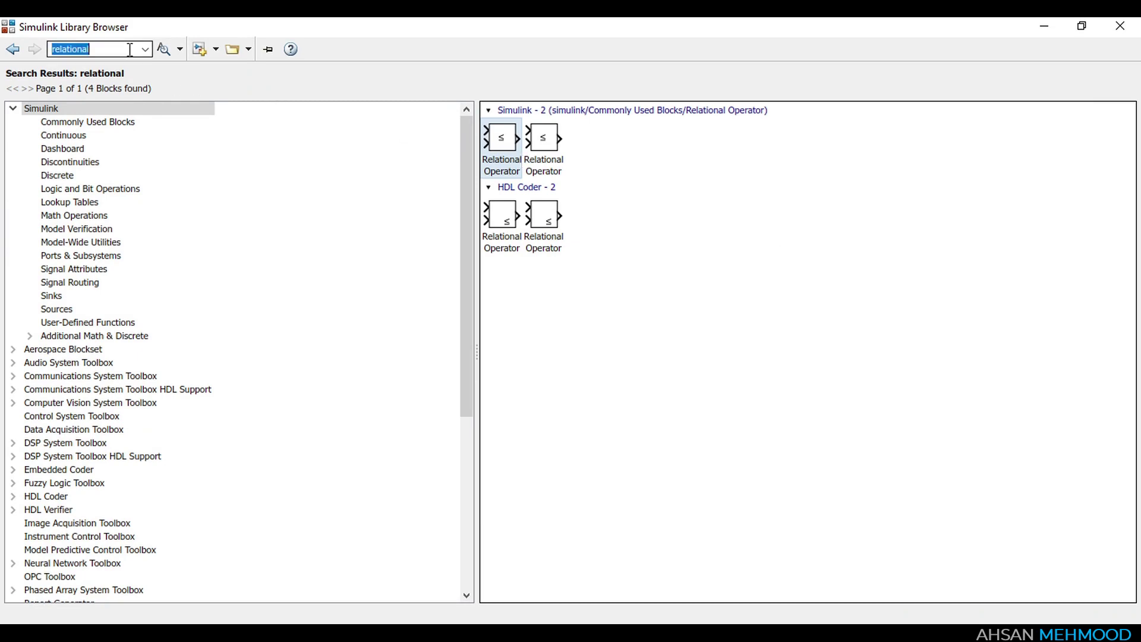
text(multiply)
key(Return)
click(545, 166)
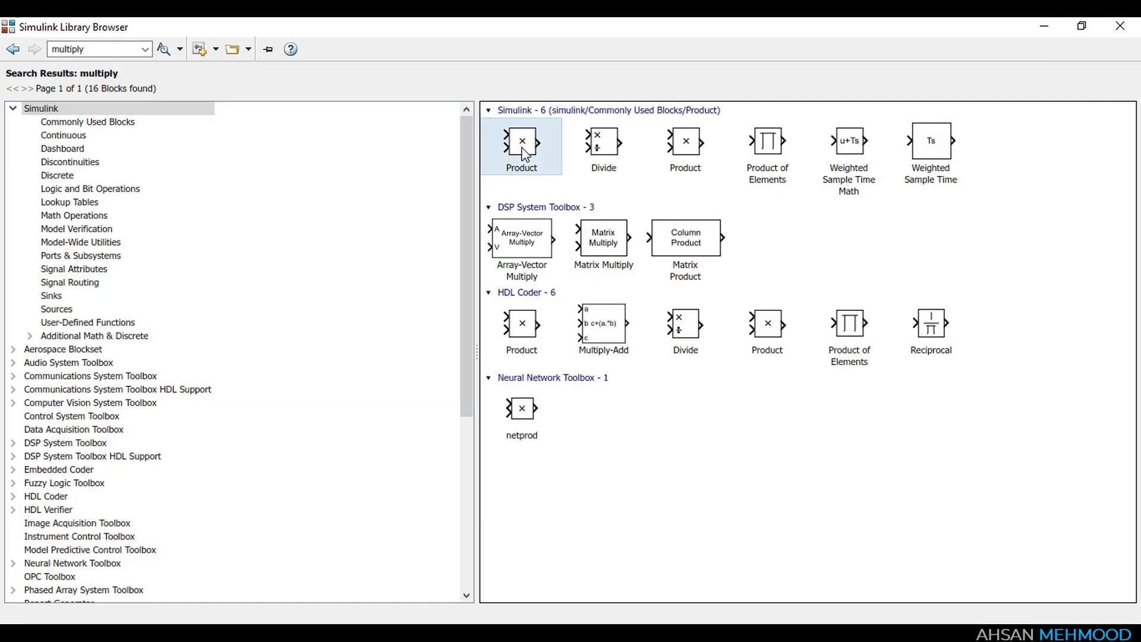
right_click(616, 156)
key(Escape)
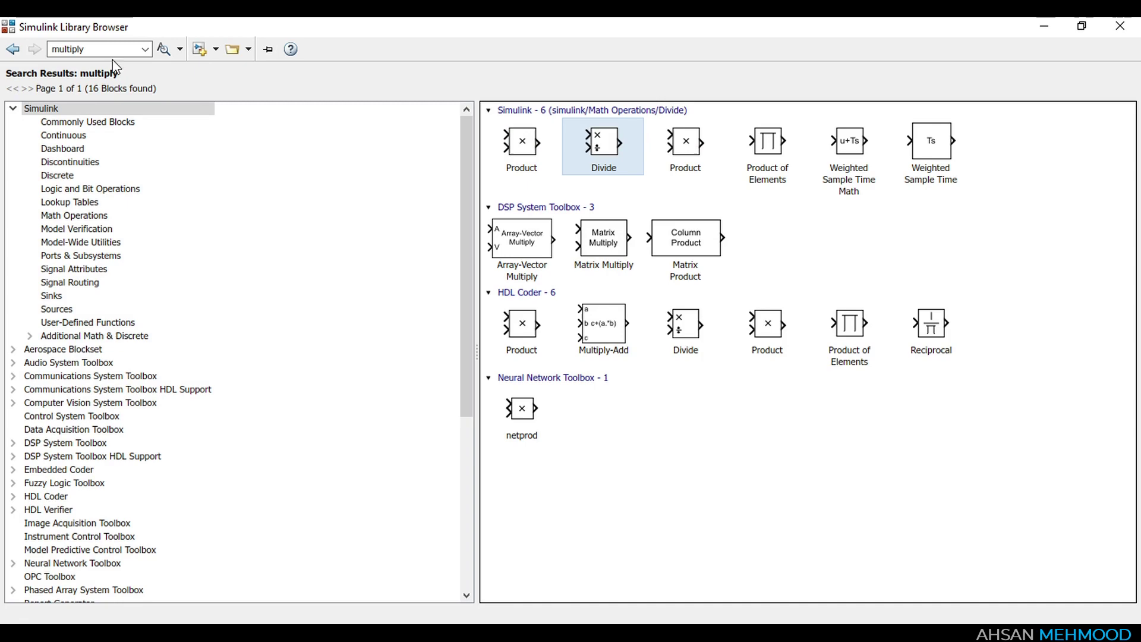
Search the library for "saturation" and "scope" and add a Saturation and a Scope block to the model.
click(110, 49)
text(saturation)
key(Return)
click(559, 142)
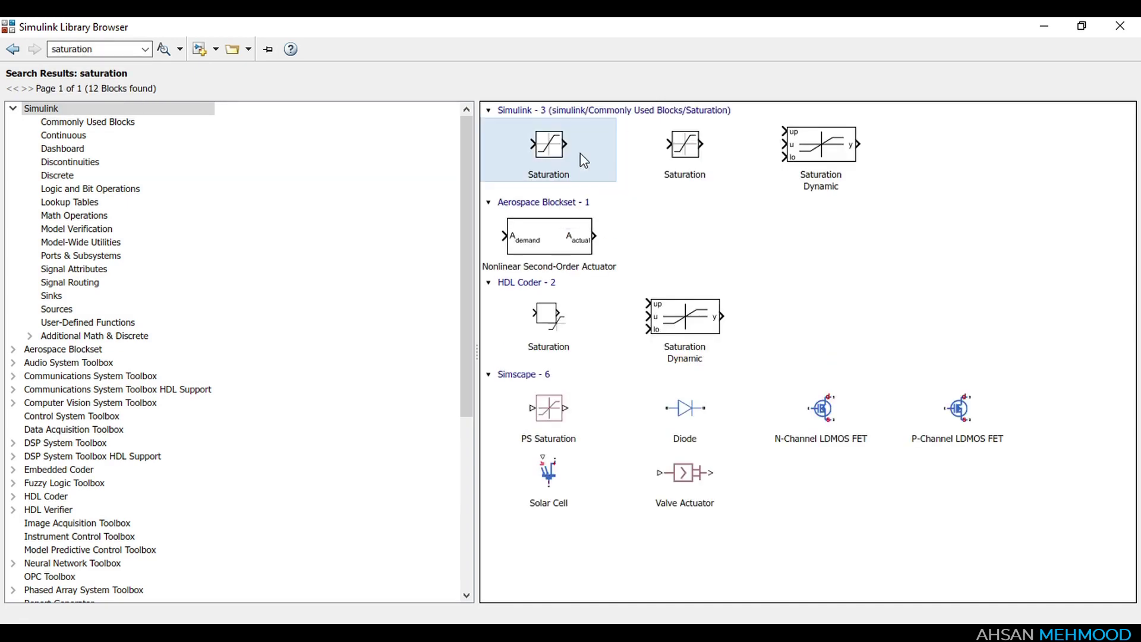
click(122, 49)
text(scopr)
key(Return)
text(scope)
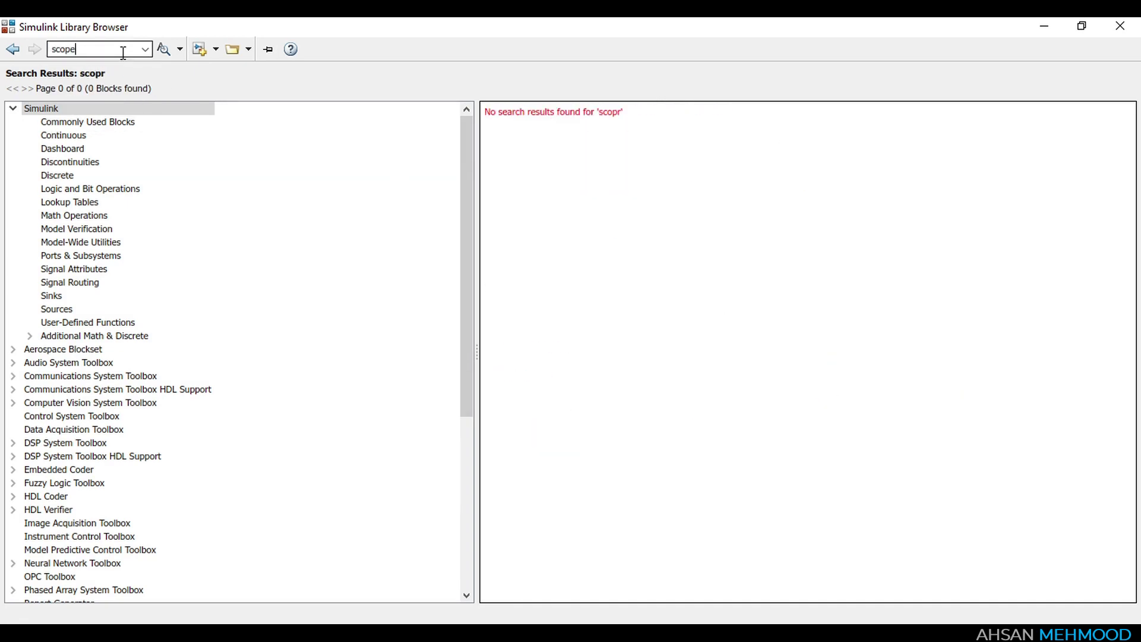
key(Return)
Search the library for "pwm", add a PWM Generator (DC-DC) block to the model, and save the model.
text(pwm)
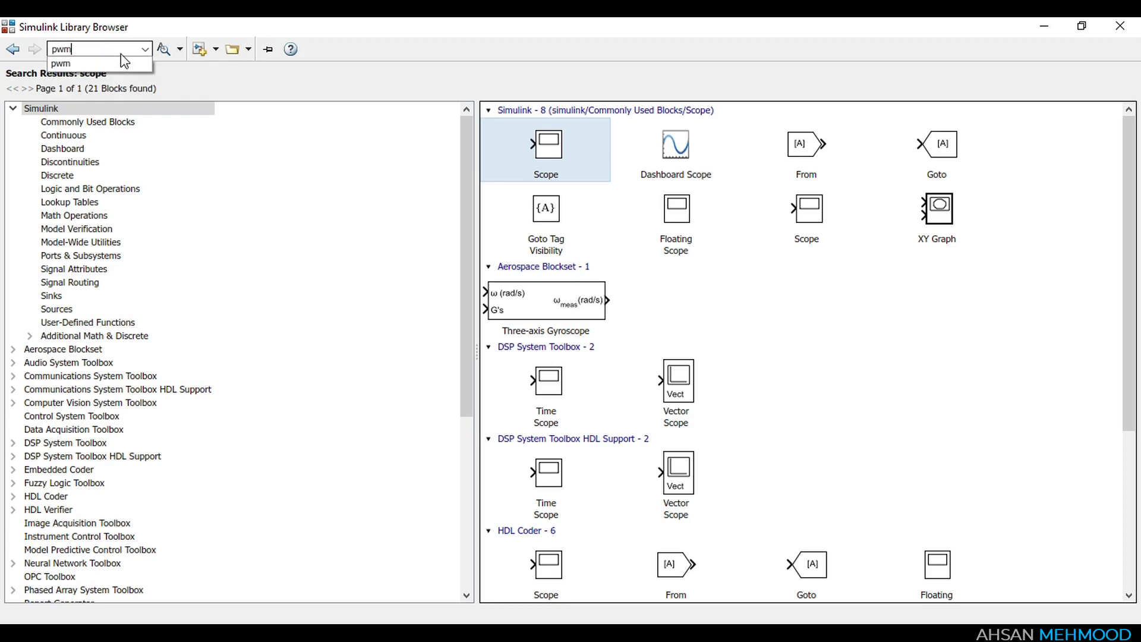
click(159, 49)
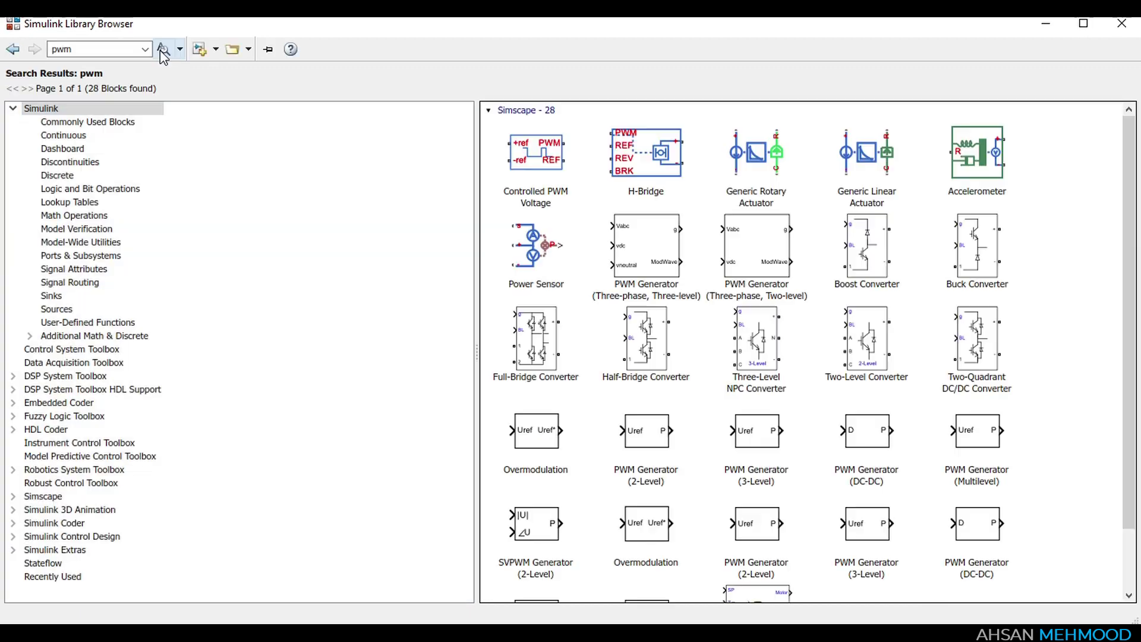
right_click(867, 437)
click(927, 447)
click(1122, 24)
click(86, 73)
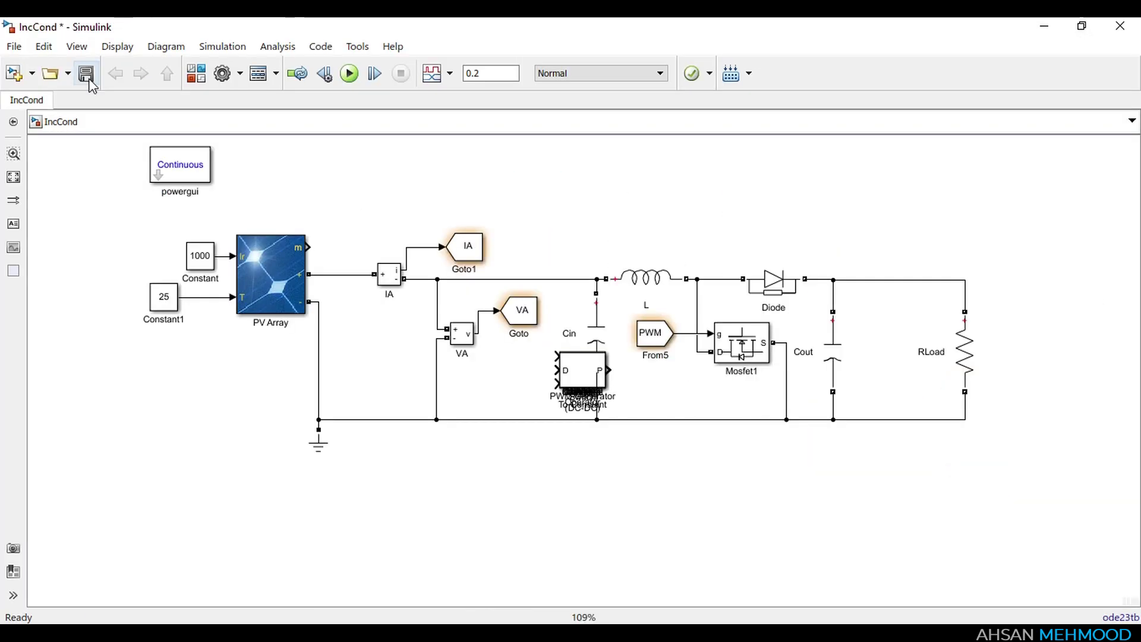
Move the stacked new blocks off the circuit, spread them out in columns in the free area below RLoad, and save the model.
drag(531, 354, 634, 405)
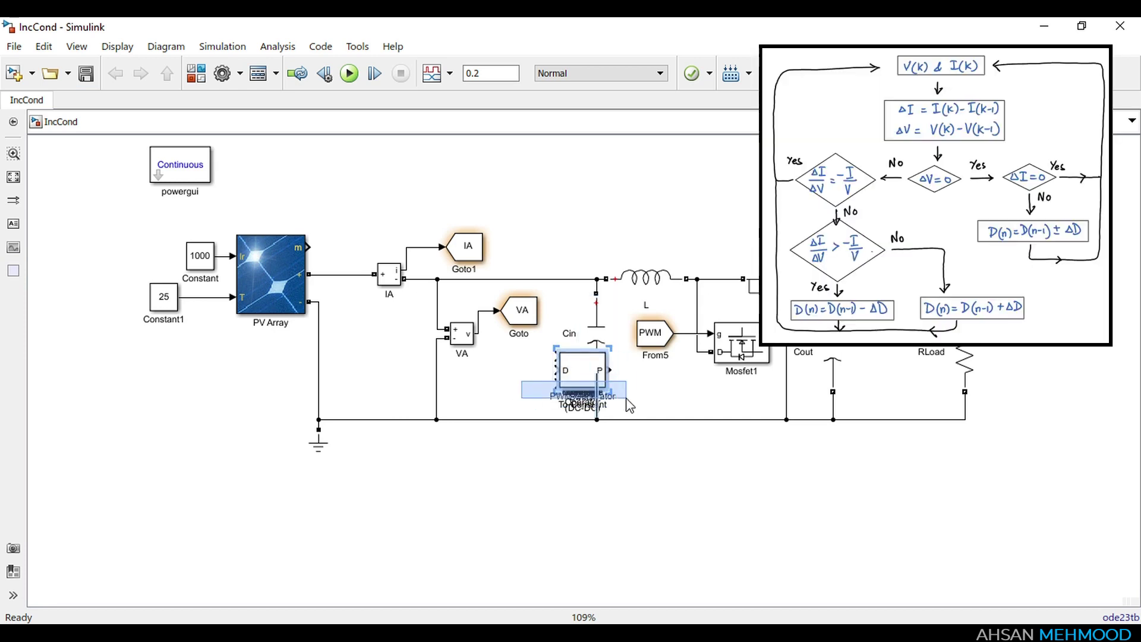
drag(577, 382, 1041, 267)
drag(1040, 267, 1044, 341)
drag(1045, 267, 1045, 493)
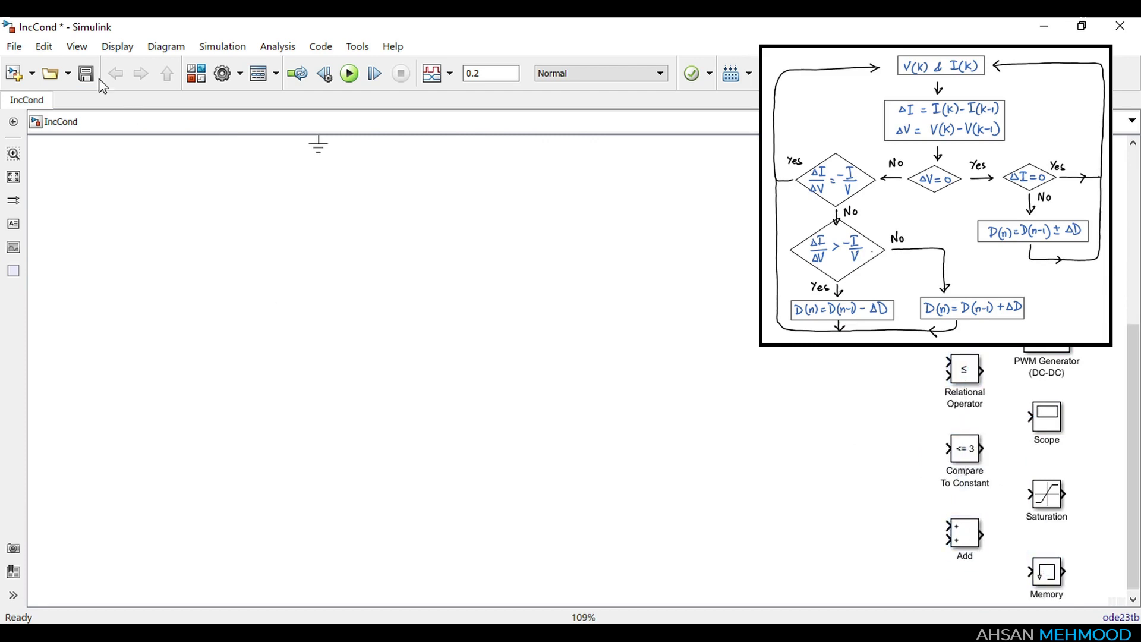
click(95, 78)
drag(1135, 482, 1135, 354)
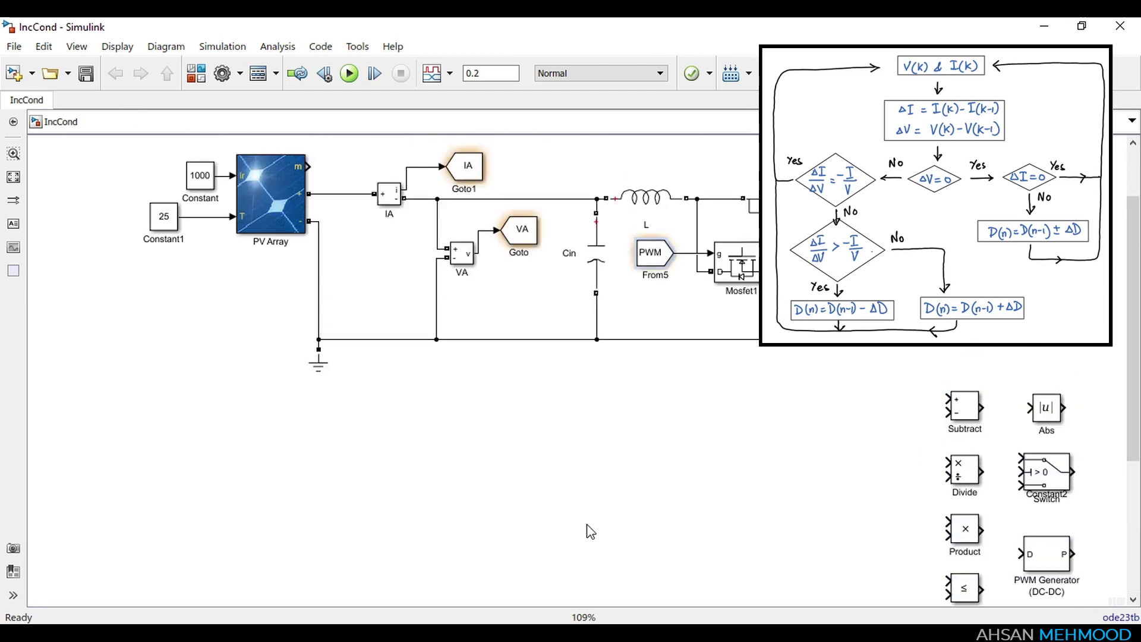
Paste two copies of the PWM From block into the empty area below the circuit and set the first one's Goto tag to VA.
drag(1134, 299, 1135, 431)
click(331, 443)
key(ctrl+v)
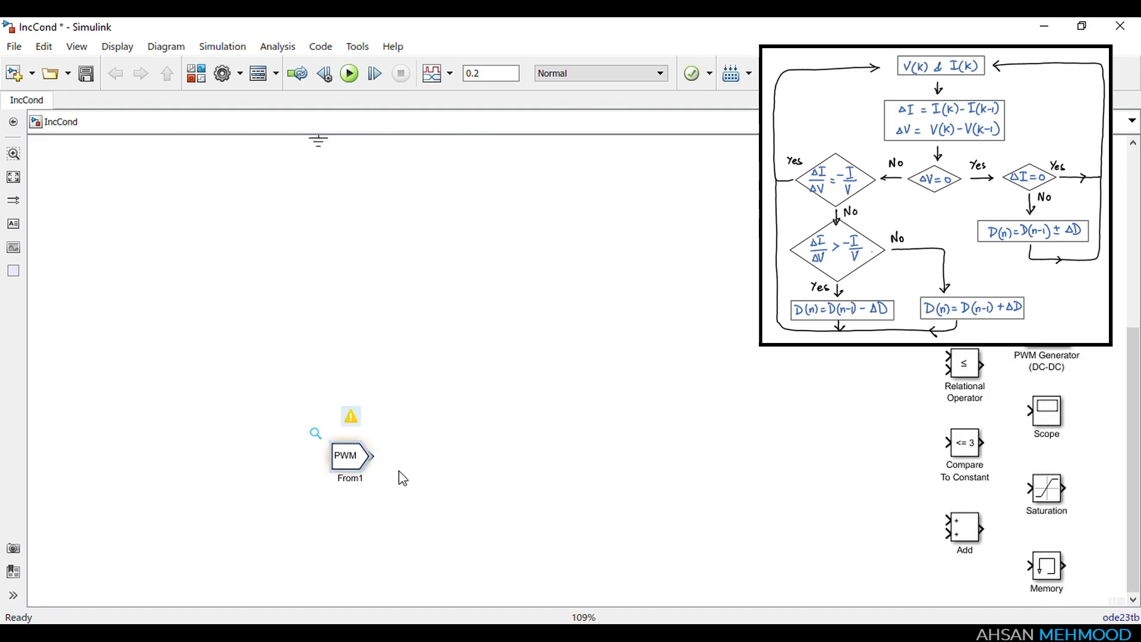
key(ctrl+v)
drag(351, 457, 159, 230)
double_click(159, 228)
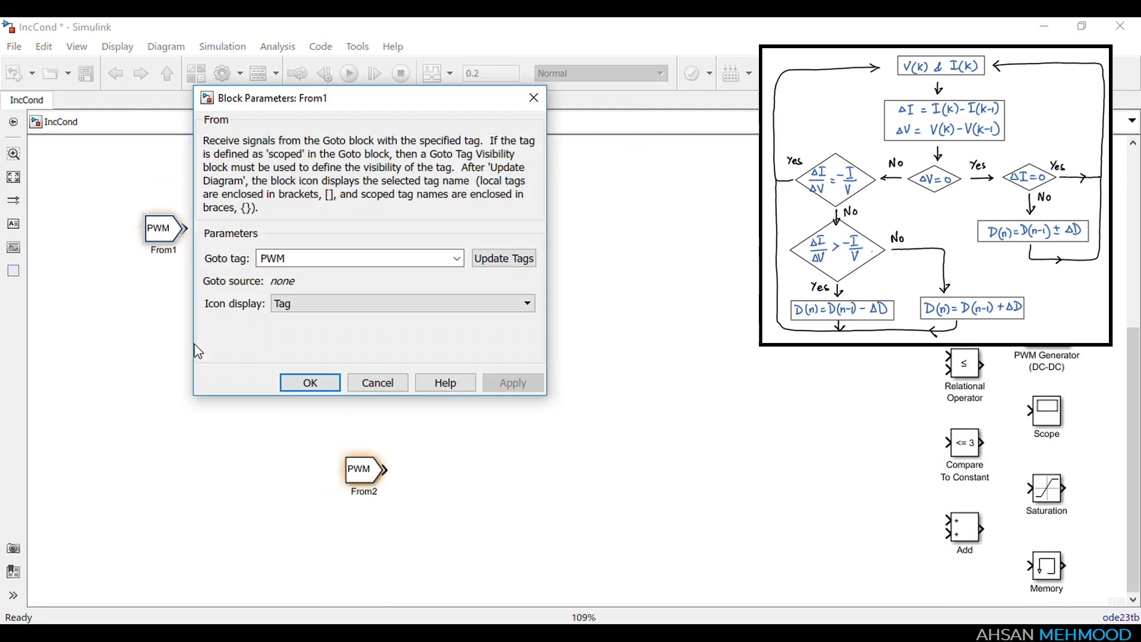
double_click(290, 258)
text(VA)
key(Return)
Set the second From block's Goto tag to IA and place the block well below the VA block.
double_click(364, 469)
double_click(512, 499)
text(IA)
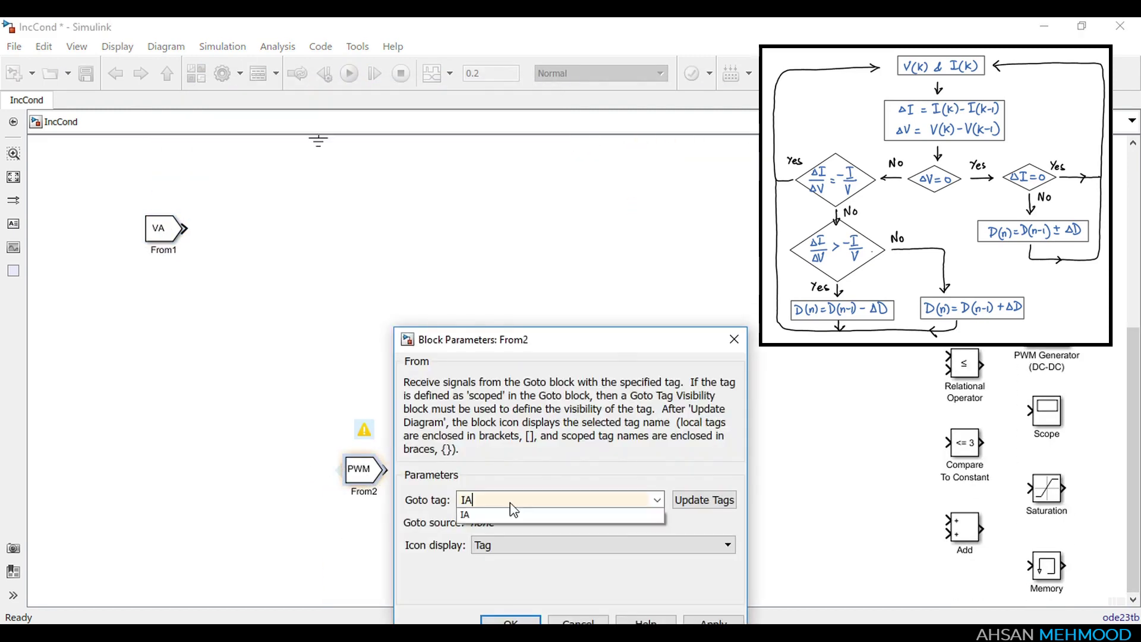
drag(574, 327, 569, 312)
key(Return)
drag(361, 469, 159, 452)
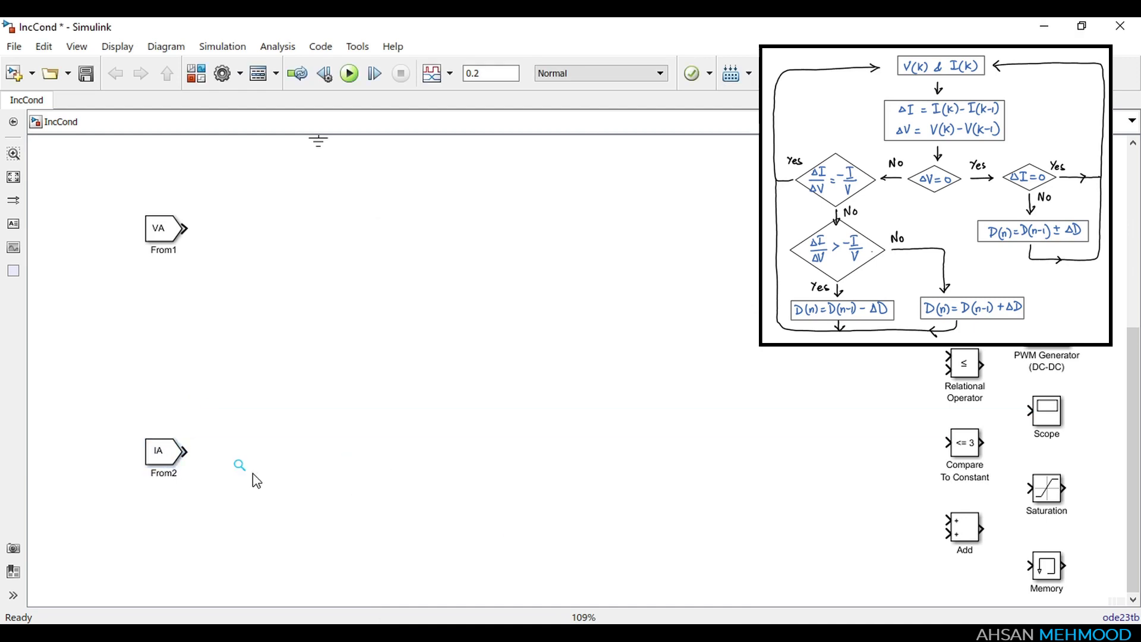
Place the Product block between the VA and IA From blocks and wire both signals into its inputs.
drag(965, 284, 272, 344)
drag(184, 228, 257, 338)
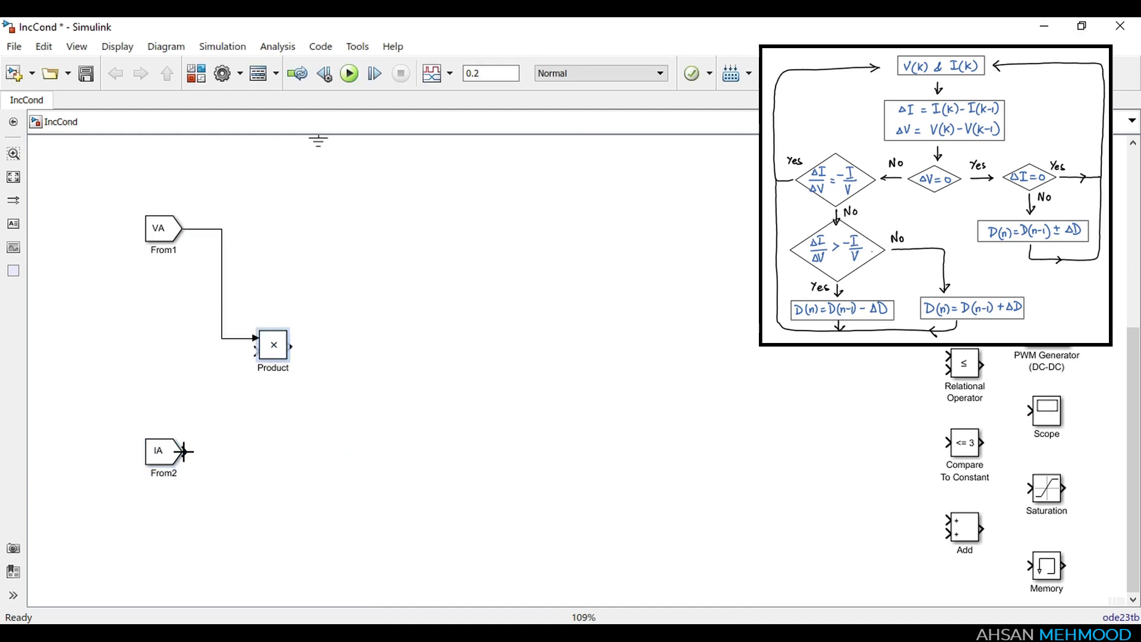
drag(183, 451, 257, 351)
Connect a copy of the Goto block to the Product output, set its tag to PA, and save the model.
scroll(321, 463, up, 3)
drag(521, 191, 328, 532)
scroll(334, 342, down, 3)
double_click(334, 342)
text(PA)
click(512, 547)
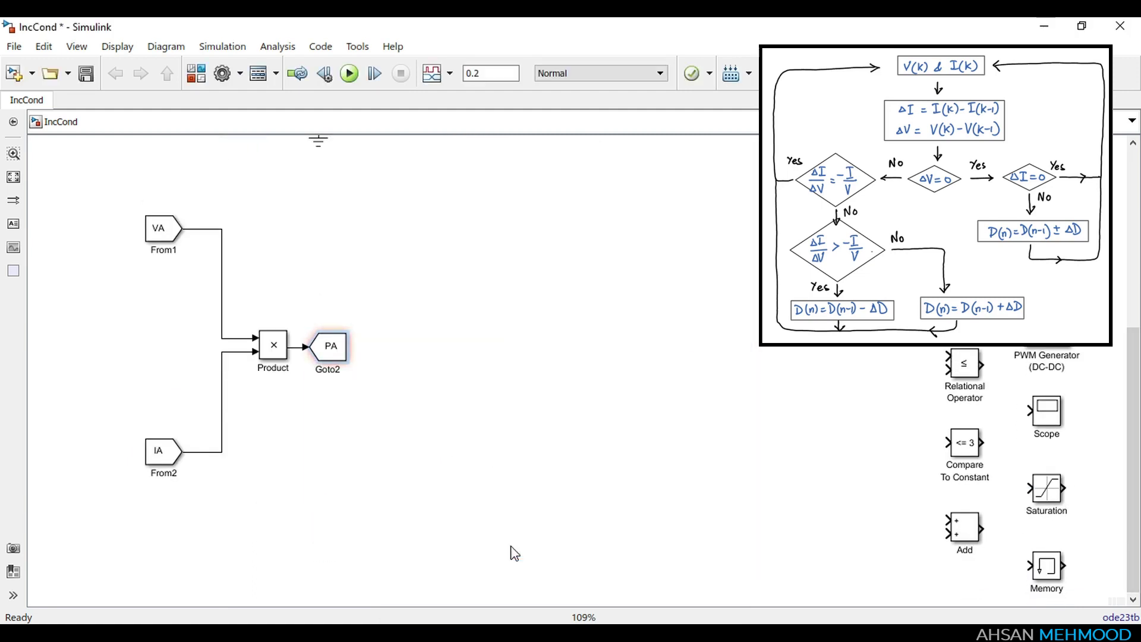
key(ctrl+s)
Place a Memory block beside each of the VA and IA lines and branch each signal into its Memory input.
drag(1050, 572, 266, 497)
drag(256, 260, 222, 255)
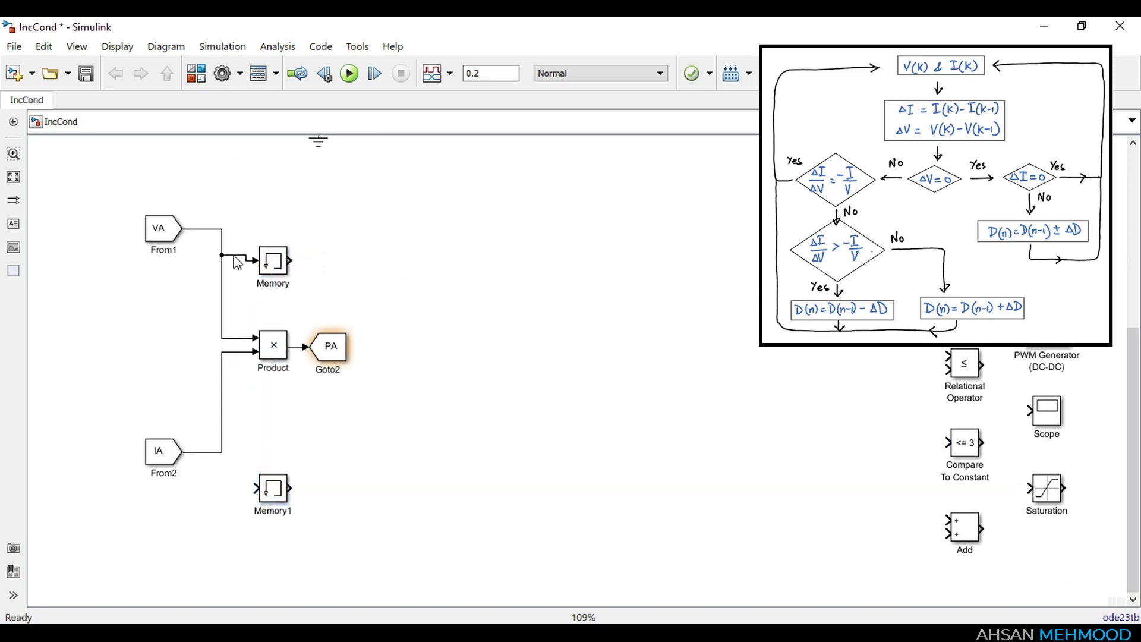
mouse_move(255, 488)
mouse_down()
mouse_move(222, 469)
mouse_move(221, 452)
mouse_up()
Place the Subtract block beside the VA Memory block and put a copy of it beside the IA Memory block.
drag(965, 280, 366, 233)
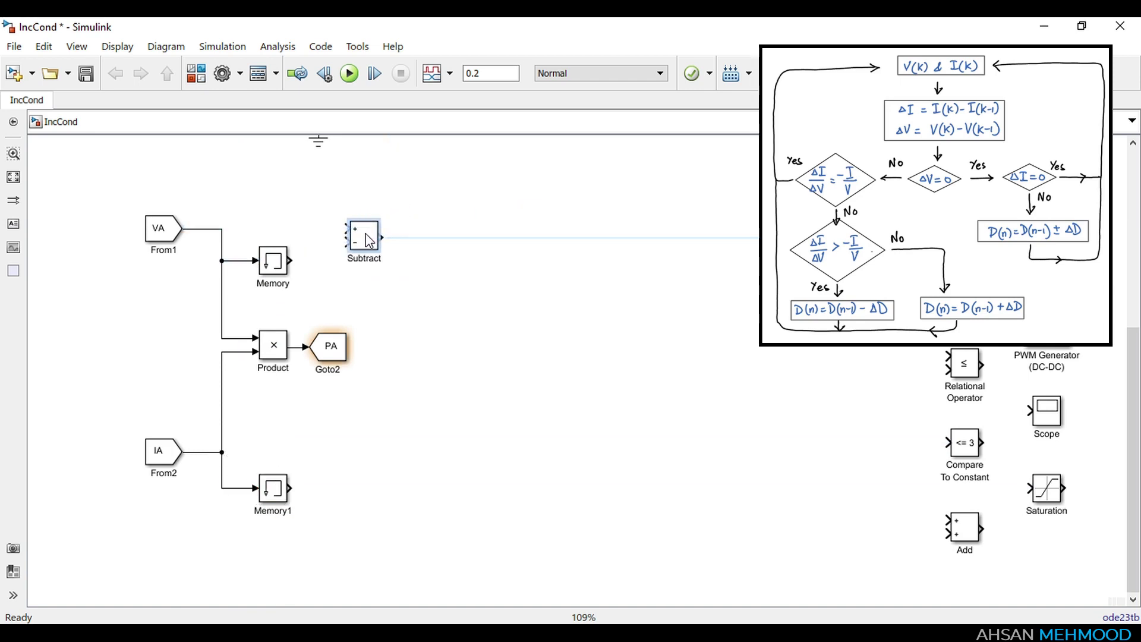
key(ctrl+c)
key(ctrl+v)
drag(409, 299, 364, 469)
Wire VA and IA to the plus inputs and the Memory outputs to the minus inputs of their Subtract blocks, and save the model.
drag(347, 227, 221, 229)
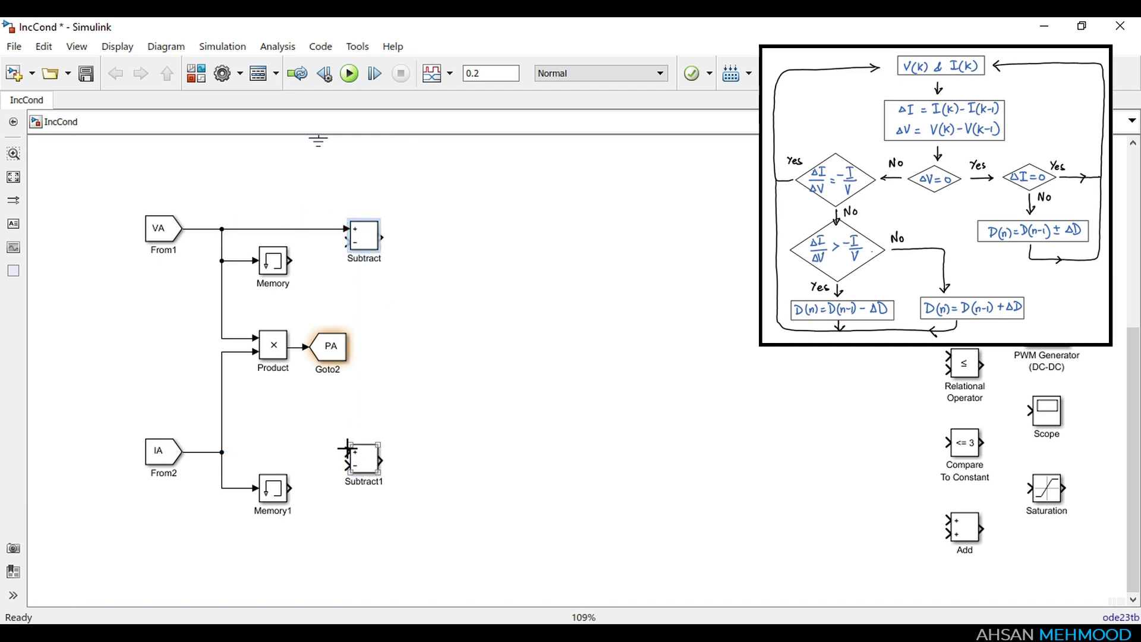
drag(347, 452, 222, 452)
drag(292, 261, 349, 242)
drag(349, 467, 290, 488)
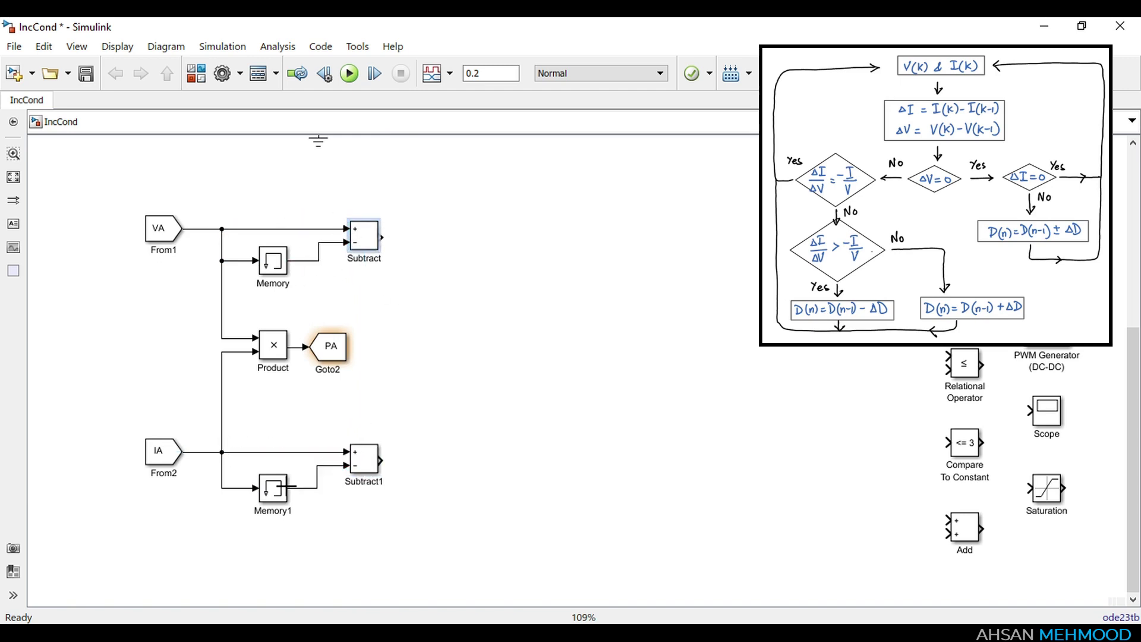
key(ctrl+s)
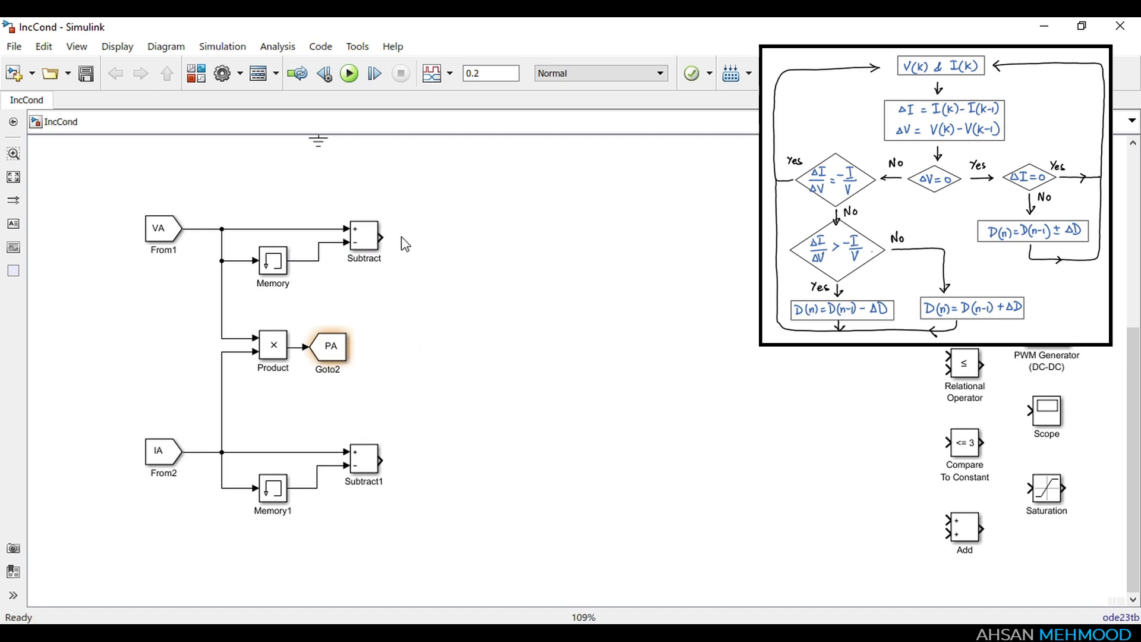
Place the Abs and Compare To Constant blocks after the VA Subtract block and wire the three in series.
drag(892, 238, 470, 236)
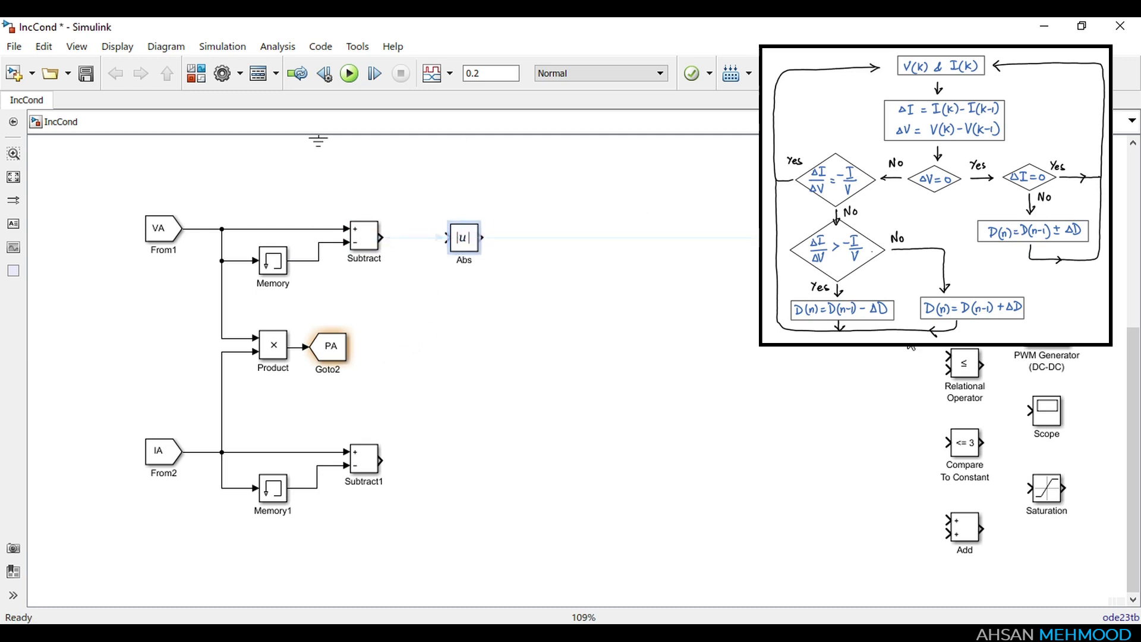
mouse_move(956, 445)
mouse_down()
mouse_move(748, 321)
mouse_move(547, 238)
mouse_up()
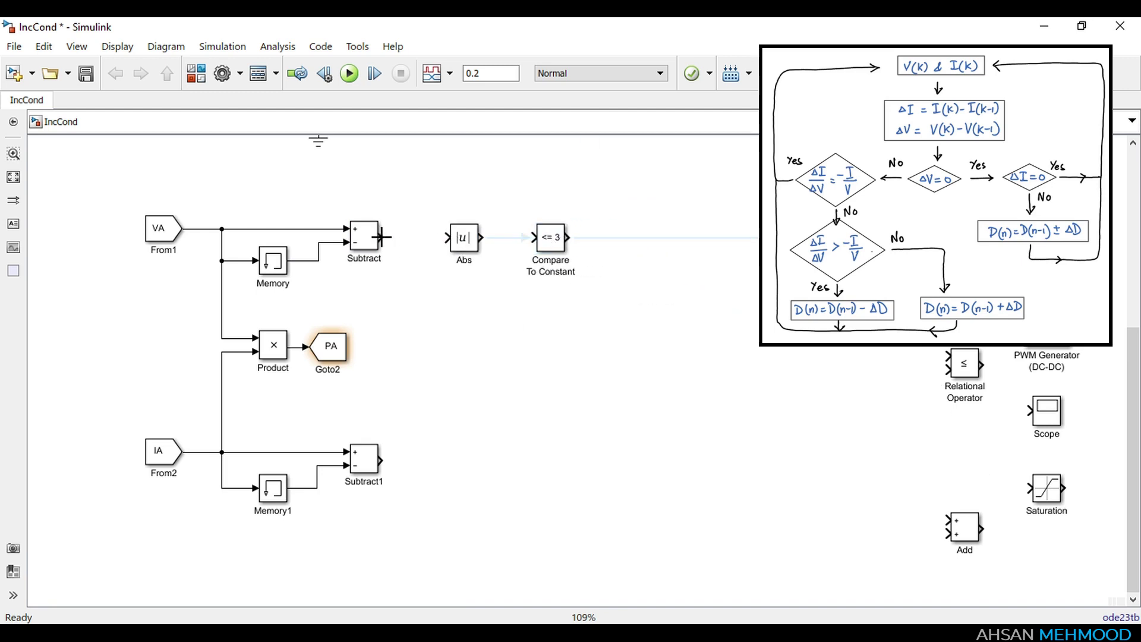
drag(381, 238, 535, 238)
Set the Compare To Constant block's constant value to 0.
double_click(553, 245)
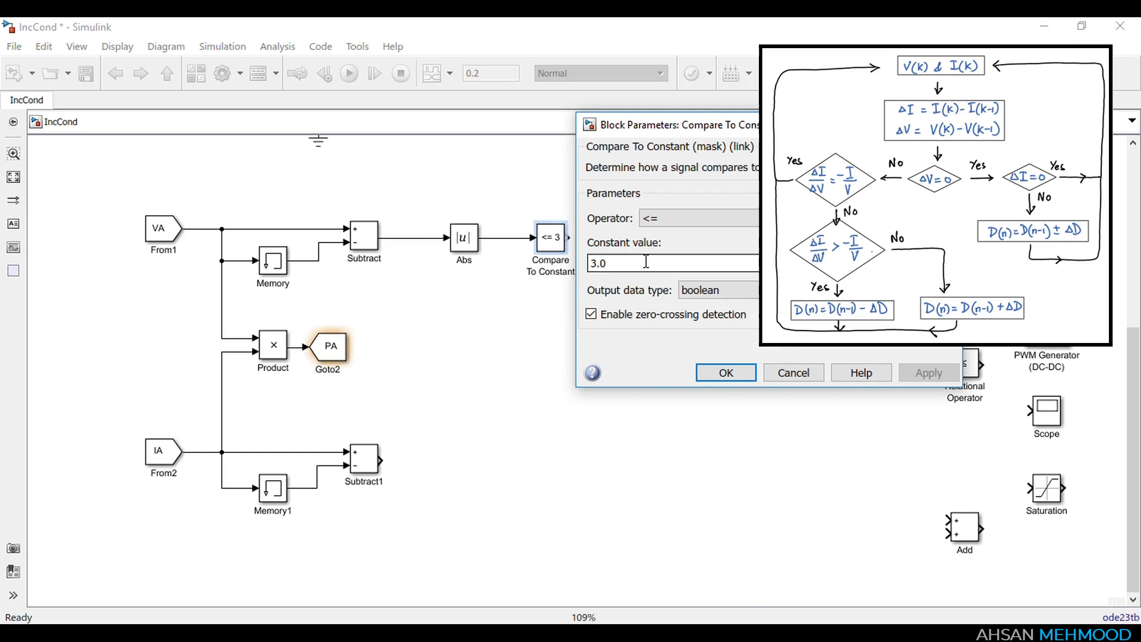
double_click(645, 263)
text(0)
click(927, 373)
click(726, 373)
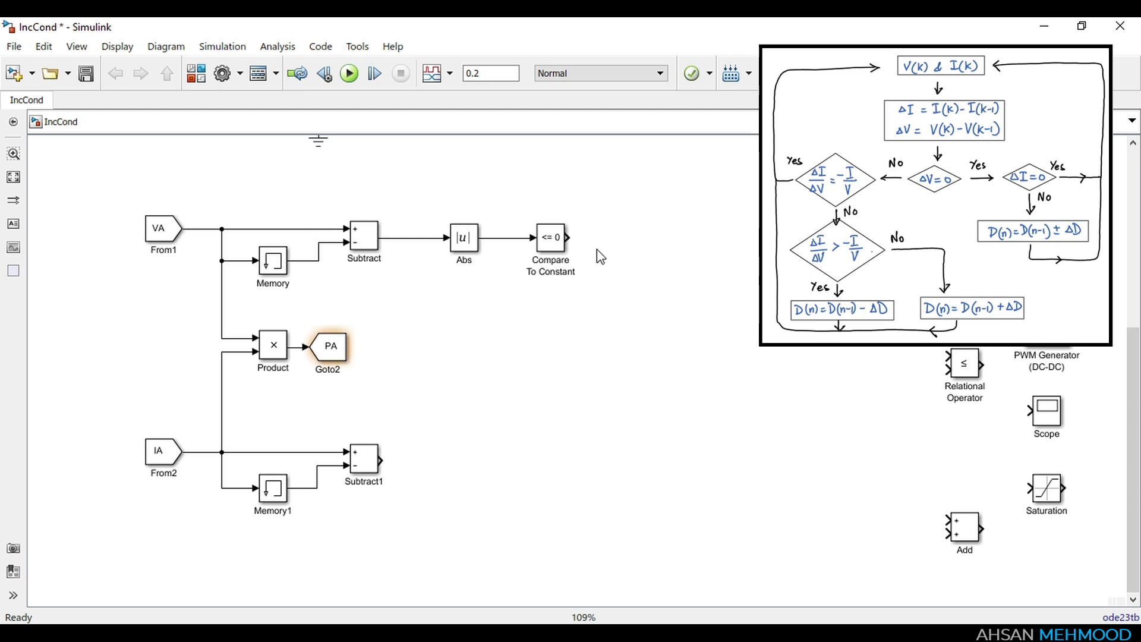
Set the Compare To Constant block's operator to >.
double_click(558, 245)
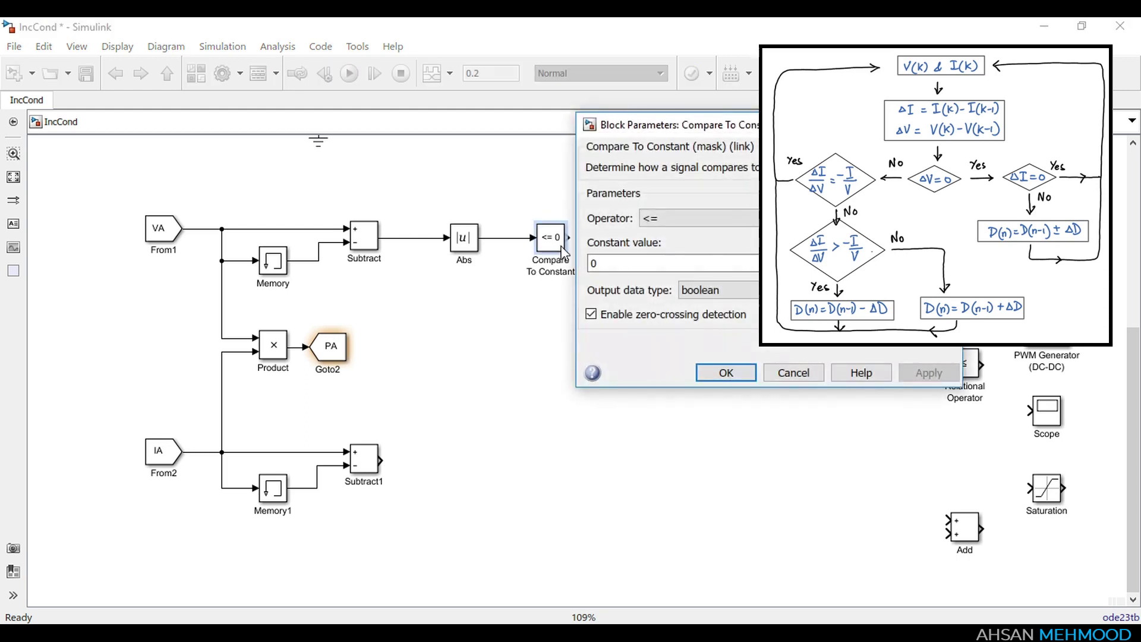
click(654, 219)
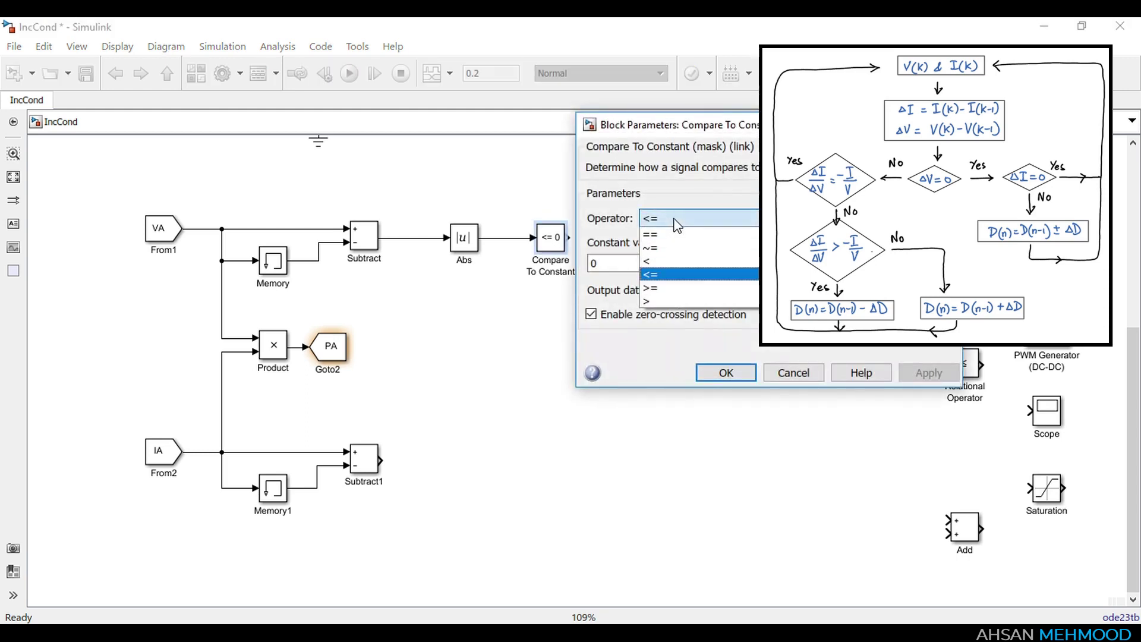
click(675, 303)
click(921, 373)
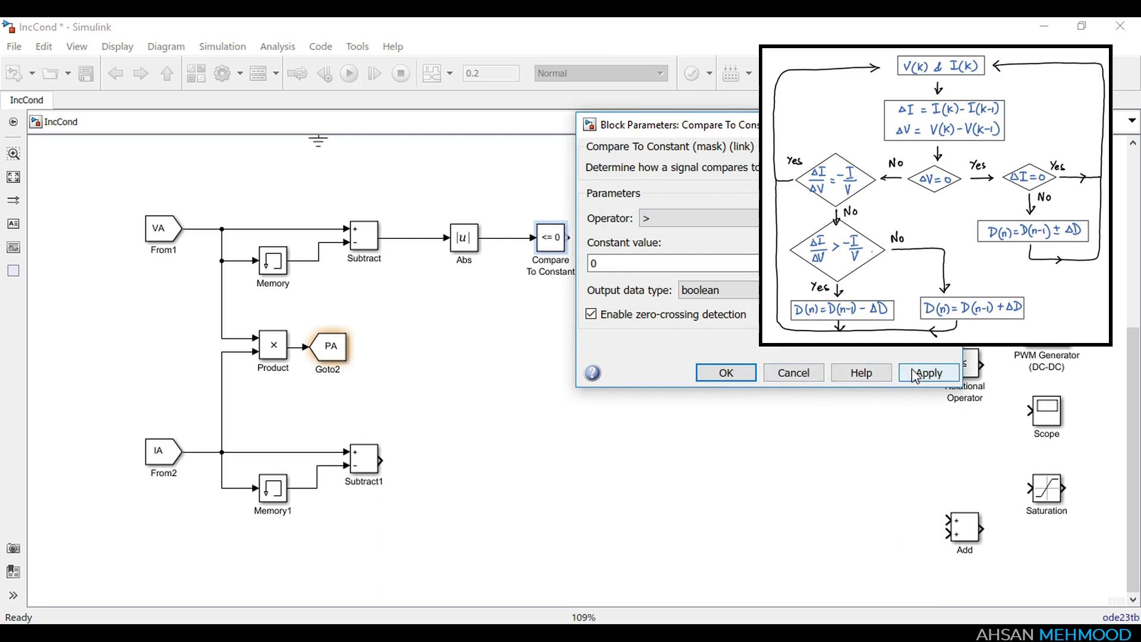
click(743, 372)
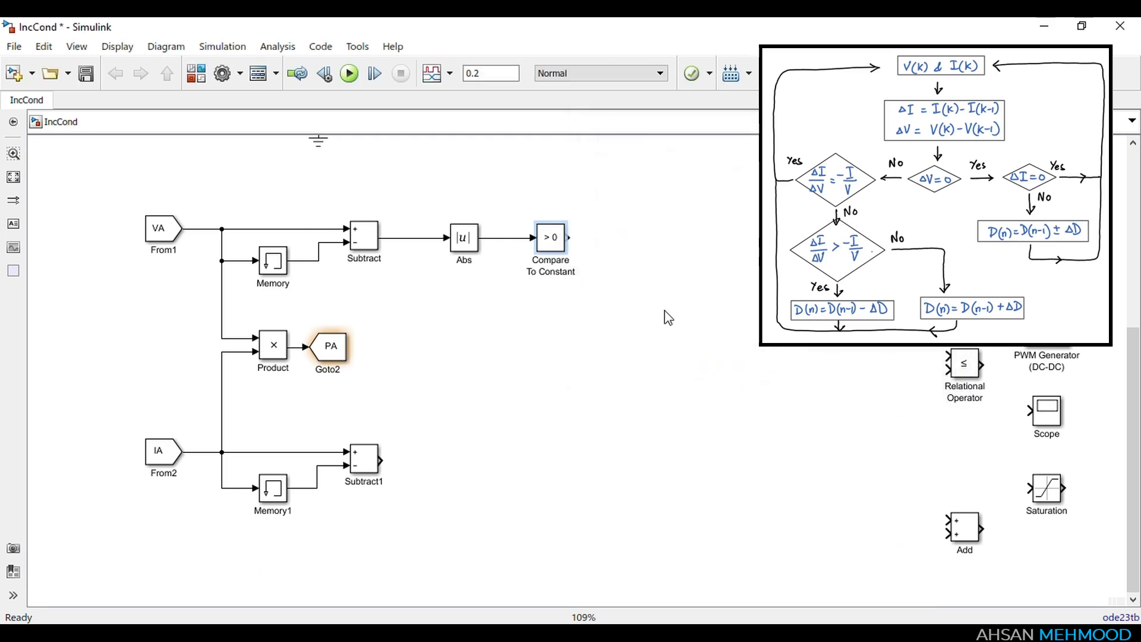
click(622, 288)
Place the Switch block in the free area to the right of and slightly below the IA Subtract block.
drag(877, 285, 672, 377)
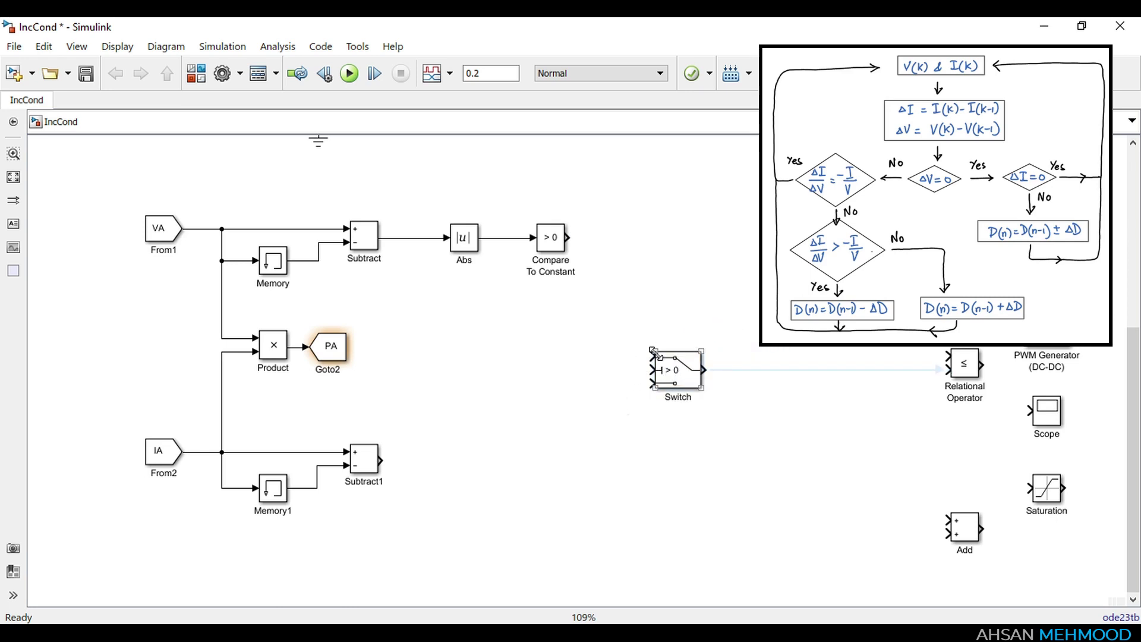
click(616, 398)
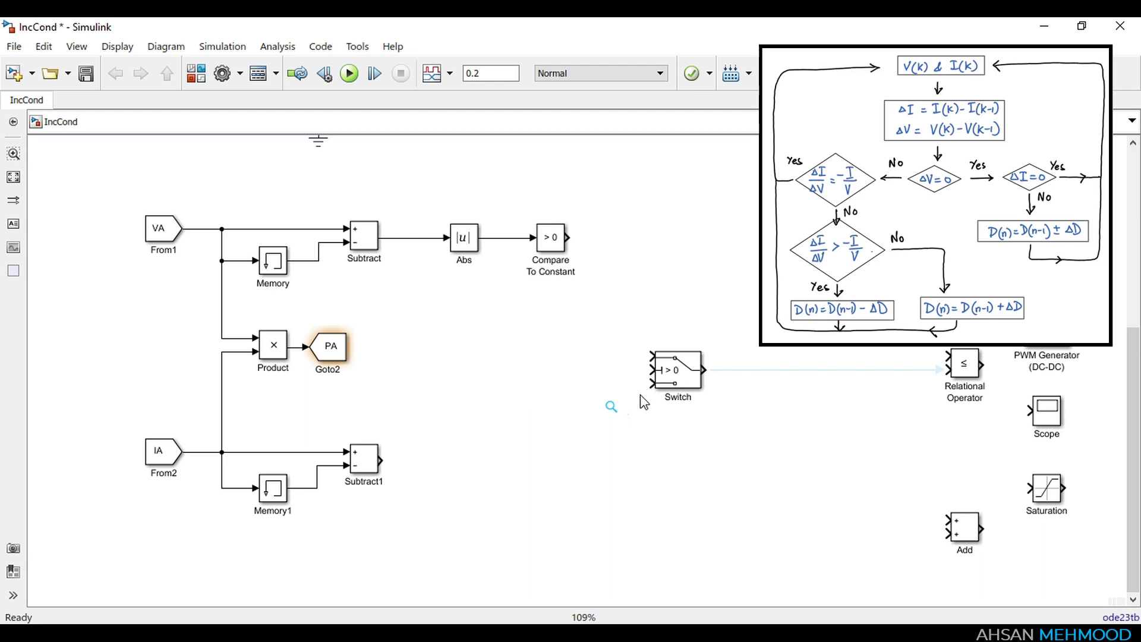
click(668, 373)
click(610, 378)
drag(686, 368, 686, 510)
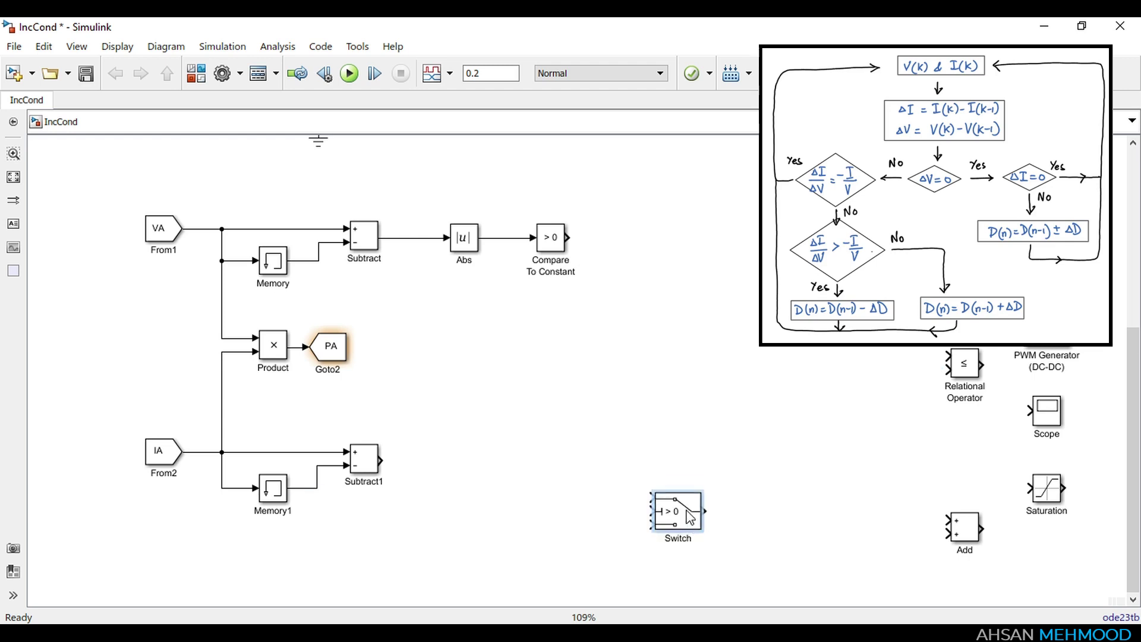
Wire the Compare To Constant output to the Switch's control input and the VA Subtract output to its first input.
drag(569, 238, 649, 512)
drag(615, 449, 594, 447)
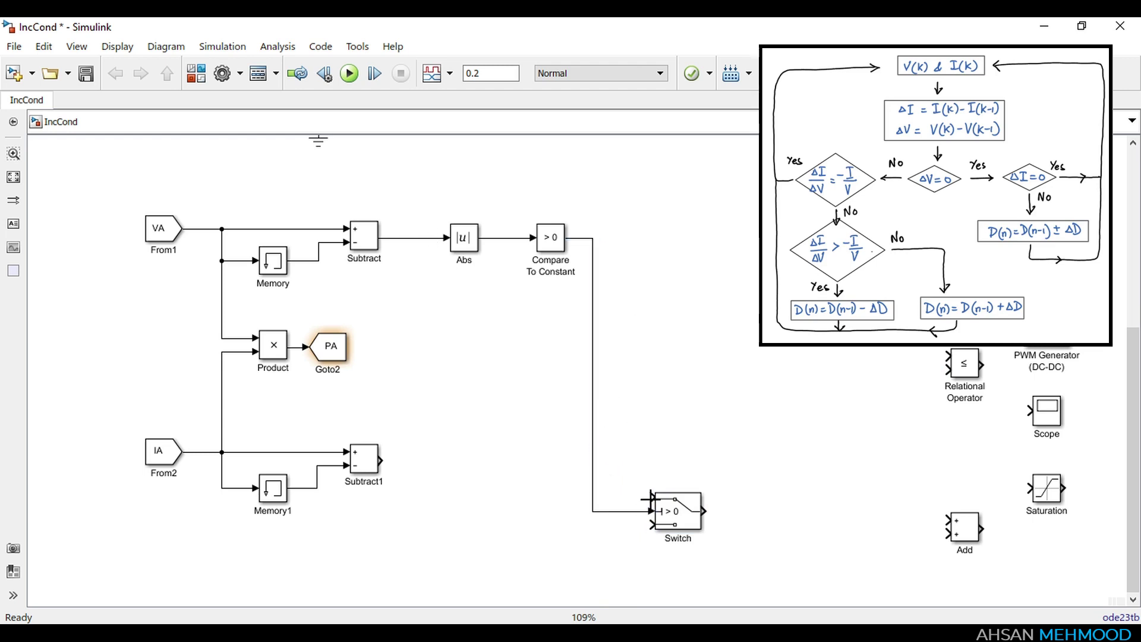
mouse_move(650, 498)
mouse_down()
mouse_move(472, 471)
mouse_move(438, 238)
mouse_up()
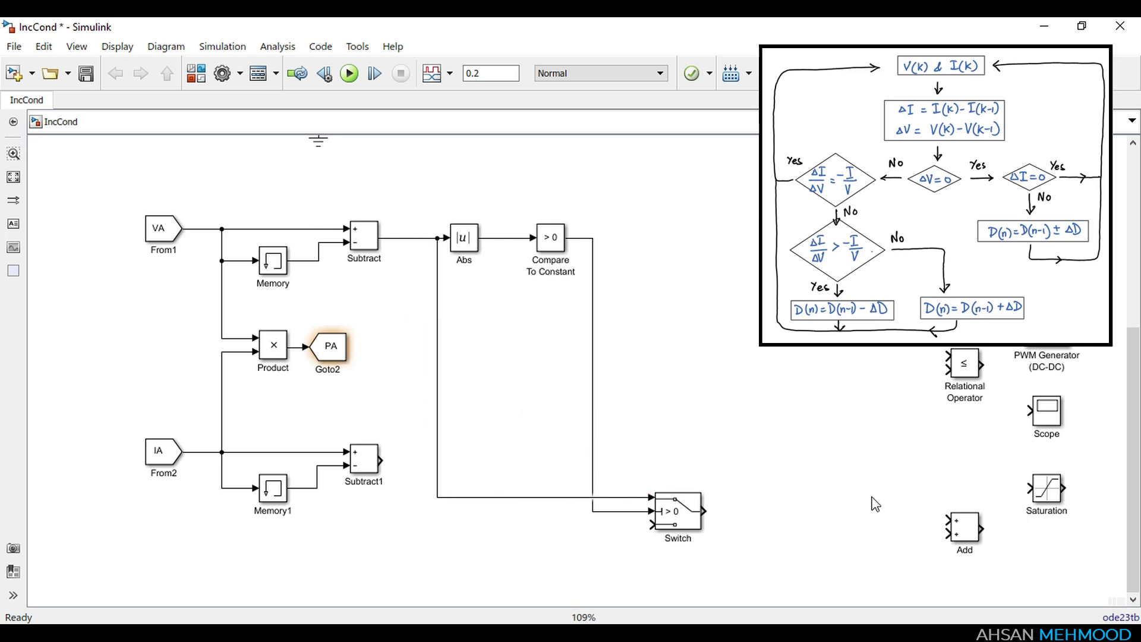
Wire the IA Subtract and Switch outputs into a Divide block, and connect a constant of 1 to the Switch's third input.
drag(964, 291, 793, 478)
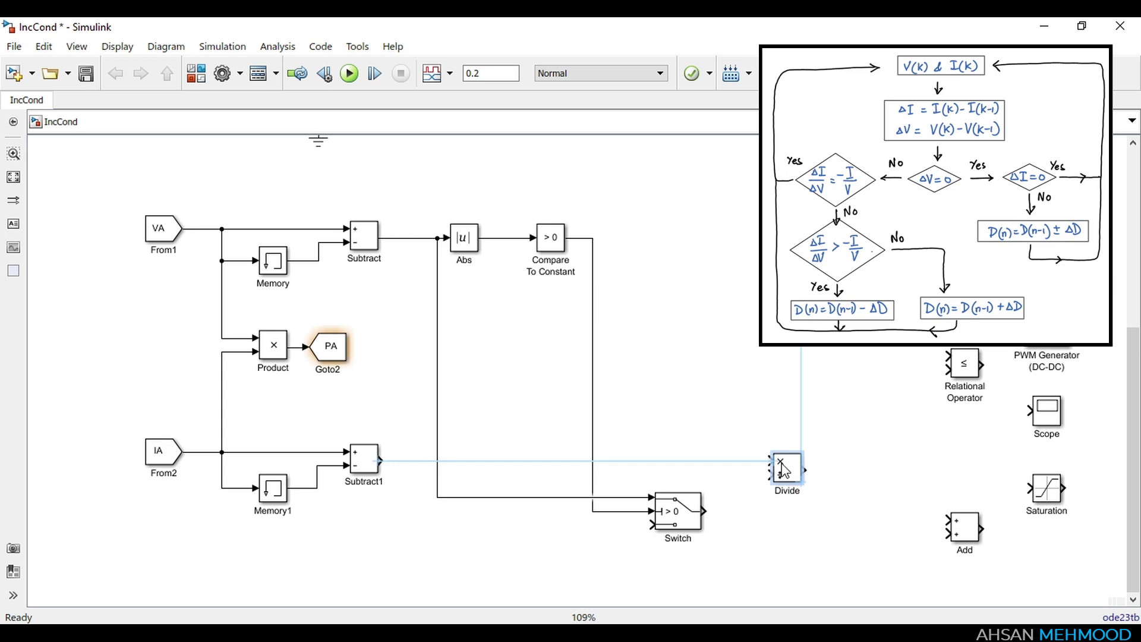
drag(708, 510, 380, 461)
click(625, 416)
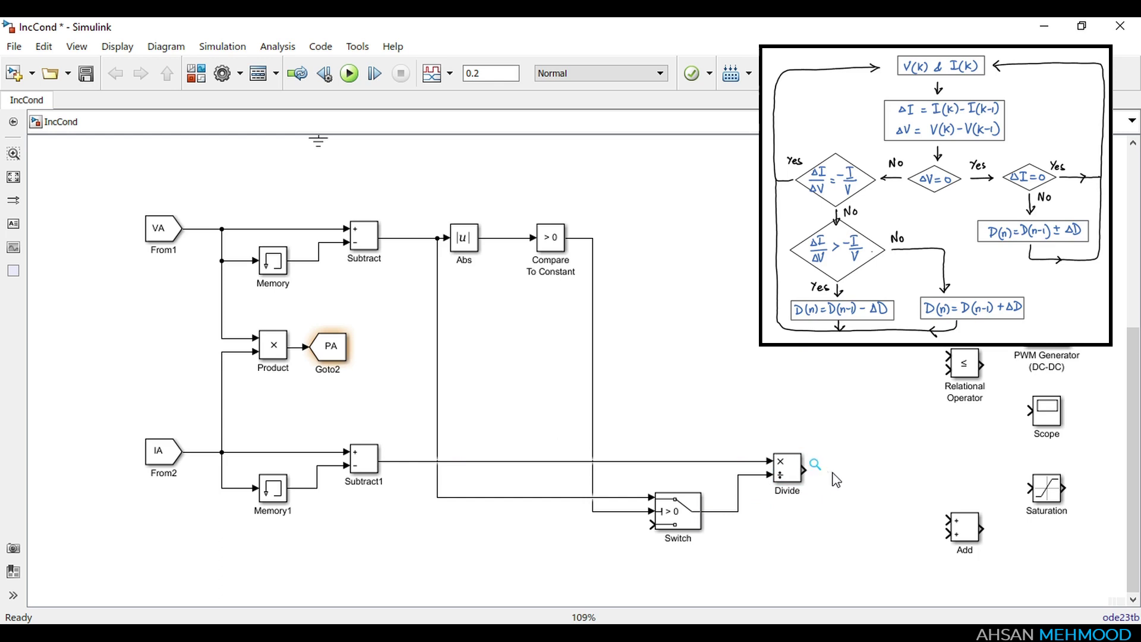
drag(965, 286, 558, 526)
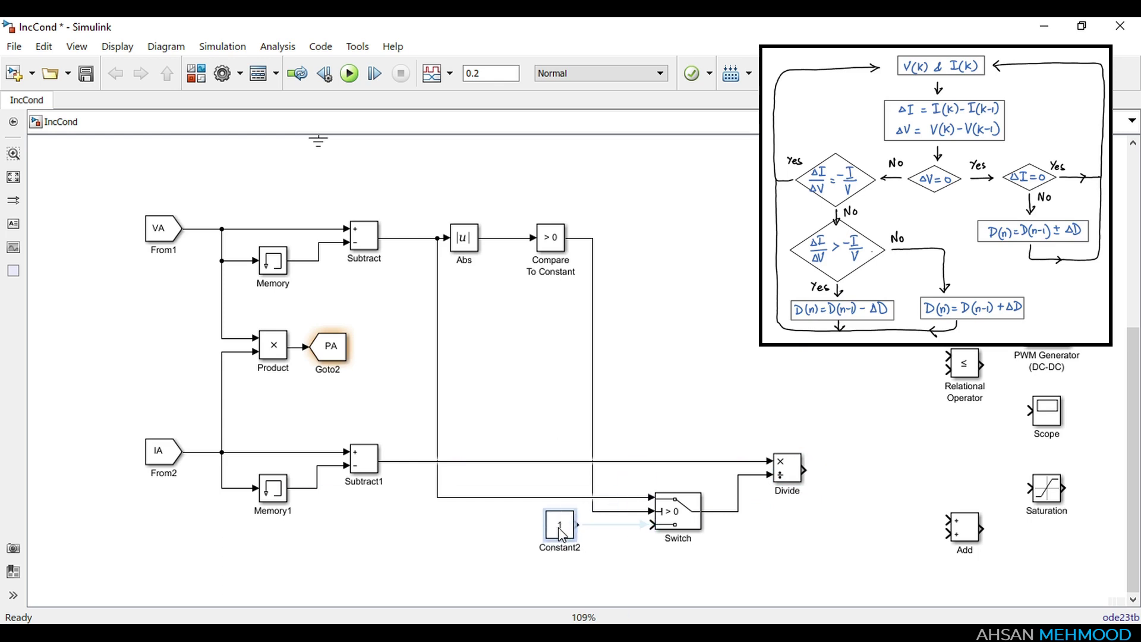
click(623, 554)
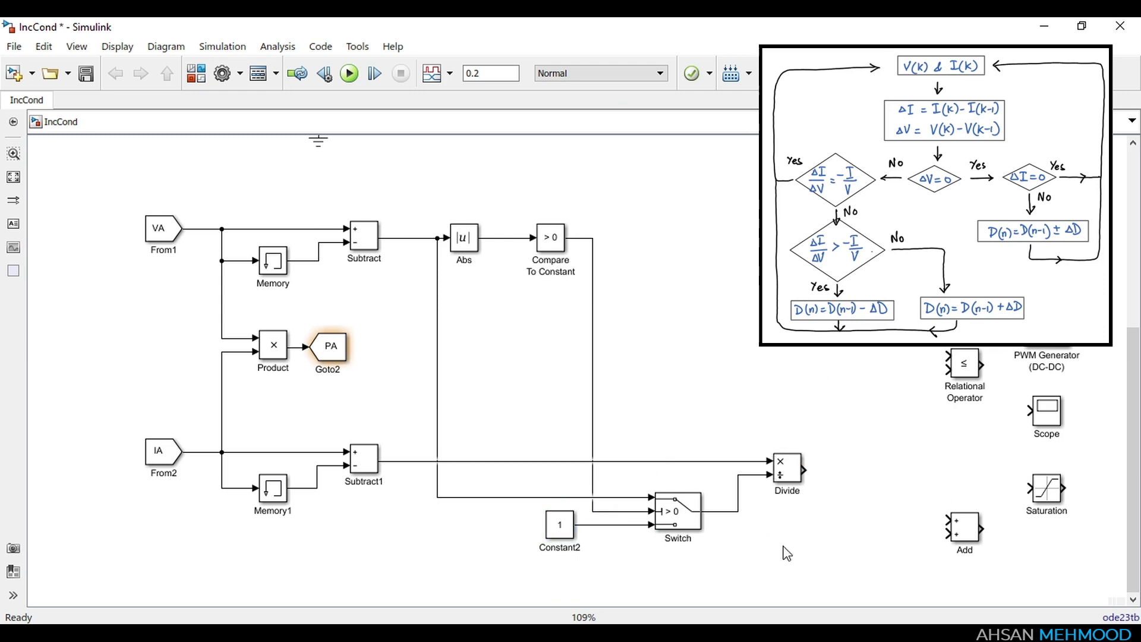
Place a copy of the Product block below the IA Subtract block and connect a copy of the constant to its first input.
ctrl+drag(274, 345, 364, 541)
ctrl+drag(490, 539, 307, 536)
click(332, 534)
Set the new constant to -1 and branch the IA signal into the copied Product block's second input.
double_click(305, 534)
drag(450, 358, 455, 233)
text(-1)
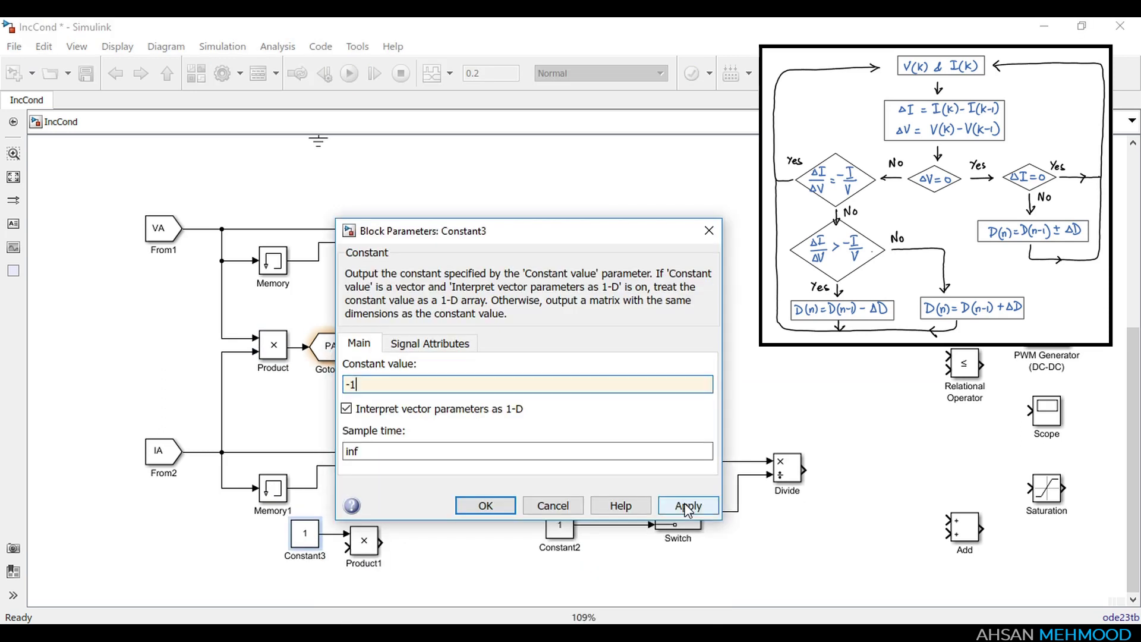
click(685, 507)
click(485, 505)
click(322, 178)
mouse_move(349, 547)
mouse_down()
mouse_move(222, 489)
mouse_move(252, 567)
mouse_up()
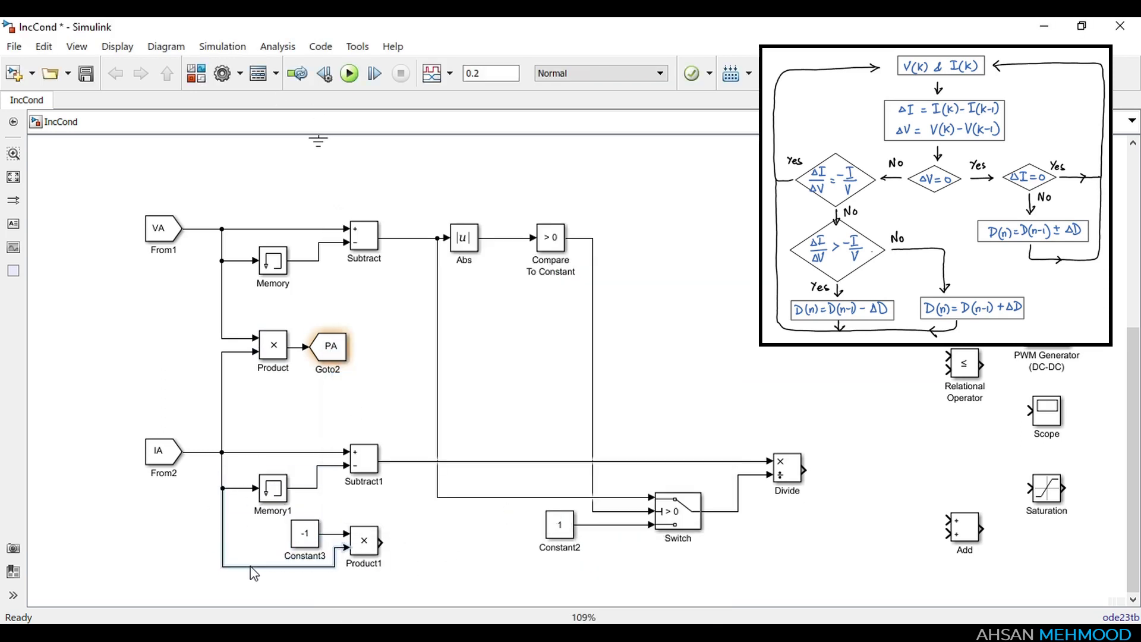
Copy the Divide block below the original, wire the negated IA product to its multiply input and VA to its divide input, and save.
click(837, 466)
click(787, 468)
ctrl+drag(787, 468, 383, 493)
drag(771, 570, 210, 183)
key(ctrl+s)
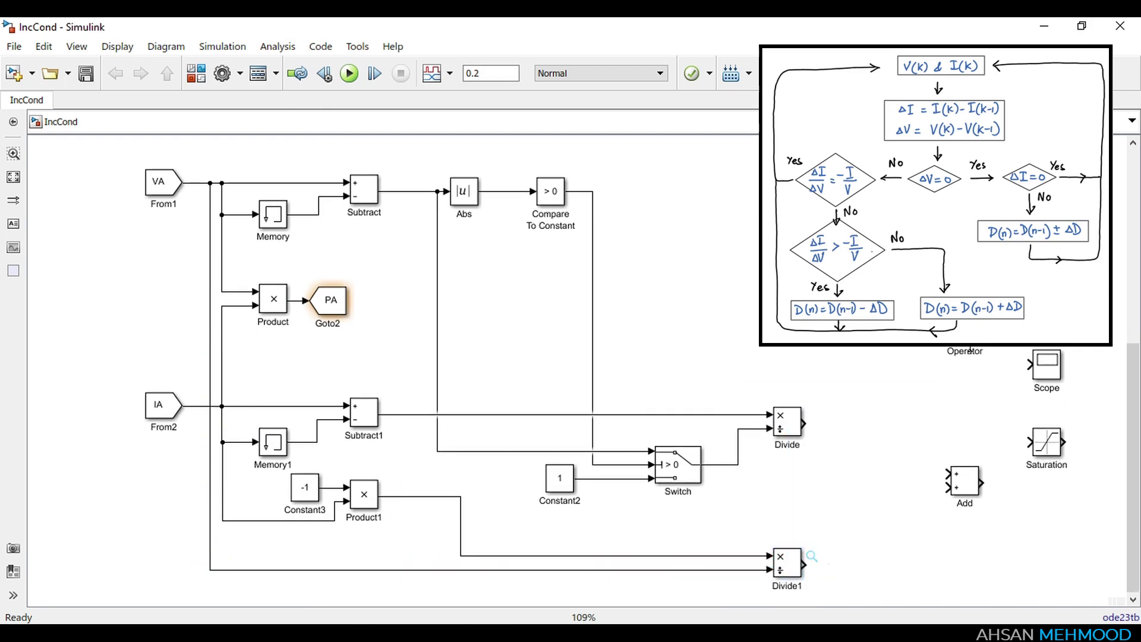
Place the Relational Operator block after the two Divide blocks, wire both outputs into it, and set its operator to >.
mouse_move(965, 329)
mouse_down()
mouse_move(882, 416)
mouse_move(883, 431)
mouse_up()
mouse_move(804, 423)
mouse_down()
mouse_move(867, 424)
mouse_move(810, 568)
mouse_up()
double_click(886, 438)
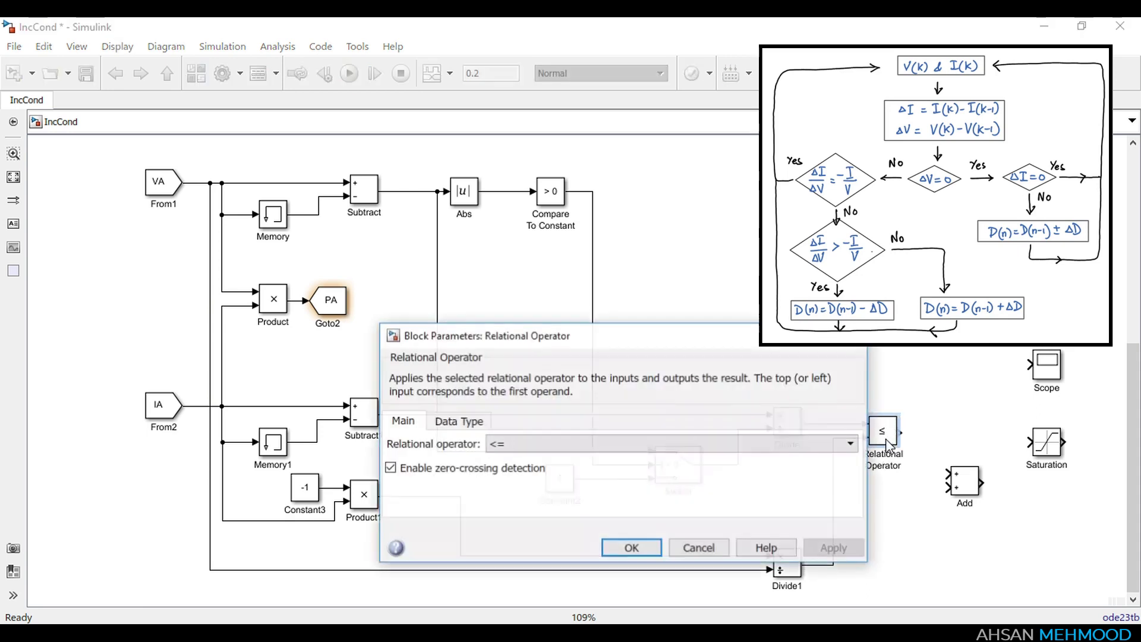
click(587, 446)
click(565, 528)
click(823, 549)
click(893, 539)
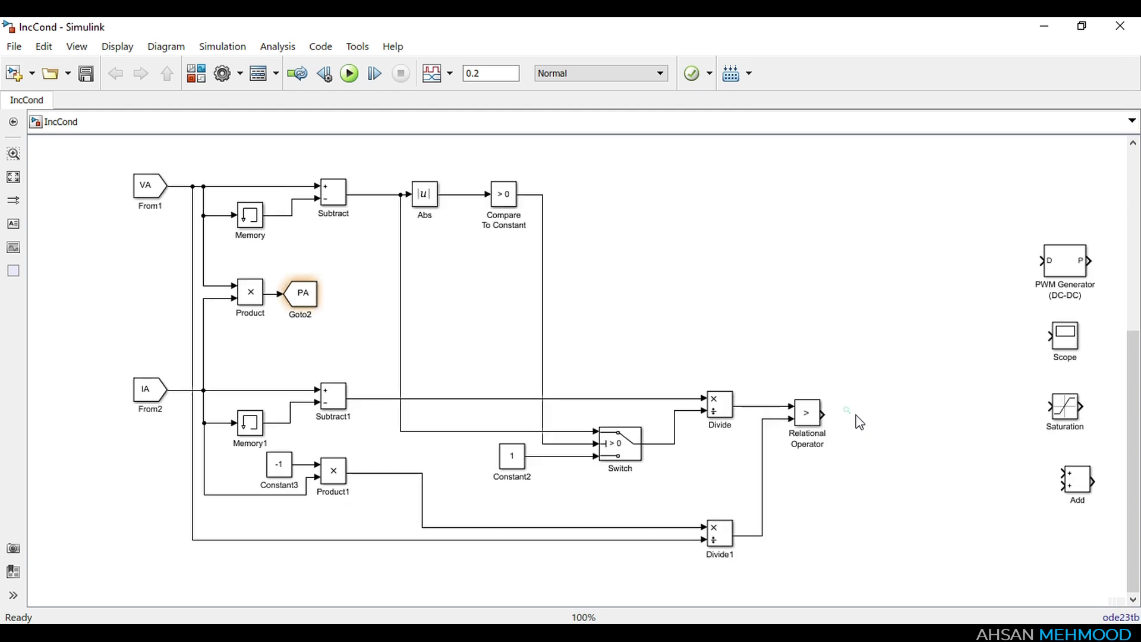
Place a copy of the Switch block to the right of Compare To Constant and wire the comparison output to its control input.
click(614, 431)
key(ctrl+c)
key(ctrl+v)
mouse_move(642, 460)
mouse_down()
mouse_move(688, 196)
mouse_move(543, 194)
mouse_up()
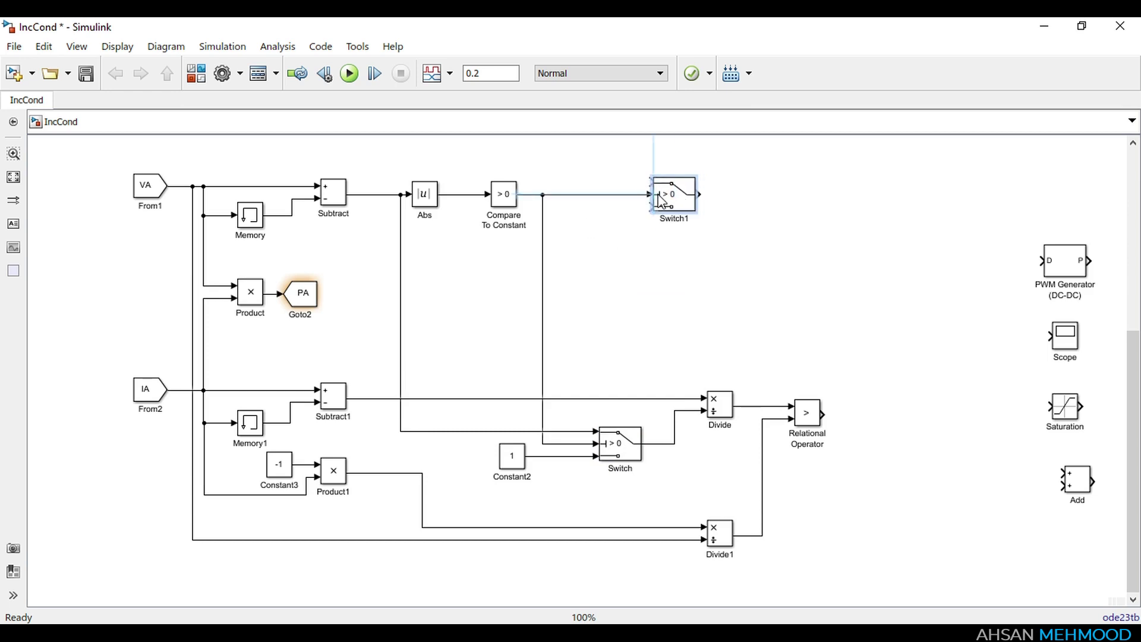
Place a copy of the Switch block after the Relational Operator, wire the operator's output to its control input, and save.
key(ctrl+v)
drag(684, 205, 896, 414)
click(696, 289)
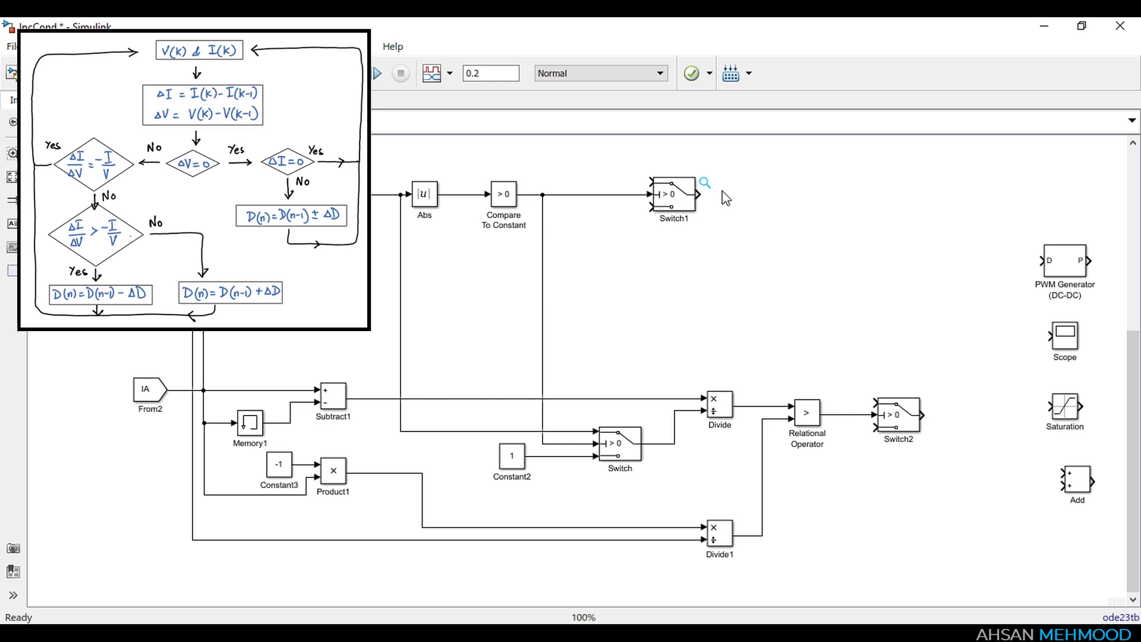
key(ctrl+s)
Copy the constant that feeds the first Switch, connect the copy to Switch1's third input, and set its value to 0.01.
click(518, 462)
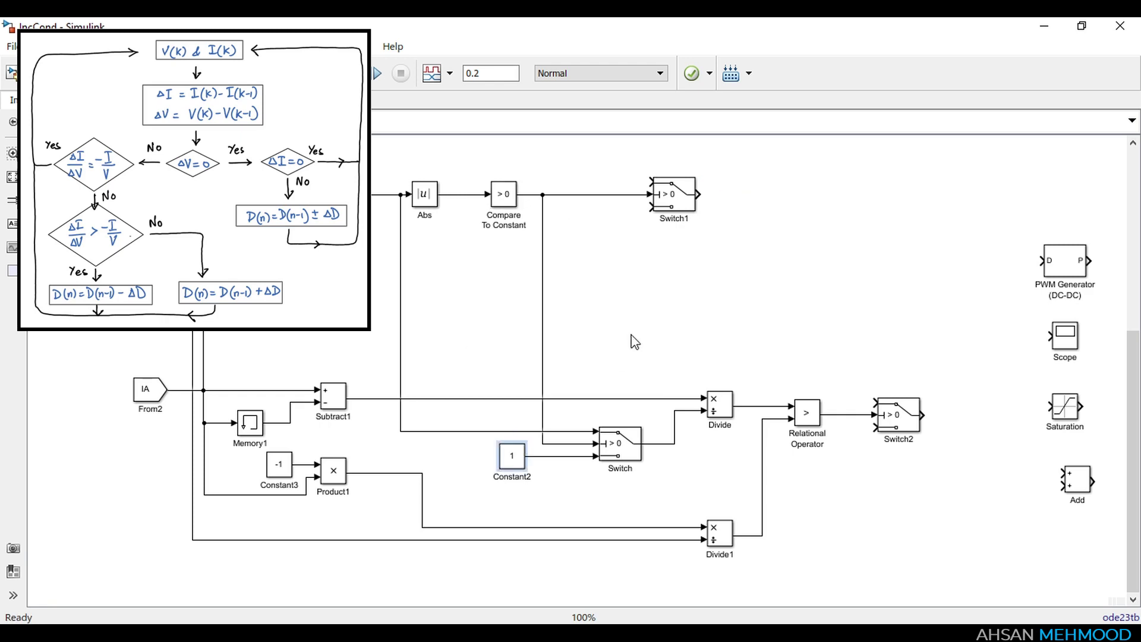
drag(514, 467, 622, 235)
double_click(620, 224)
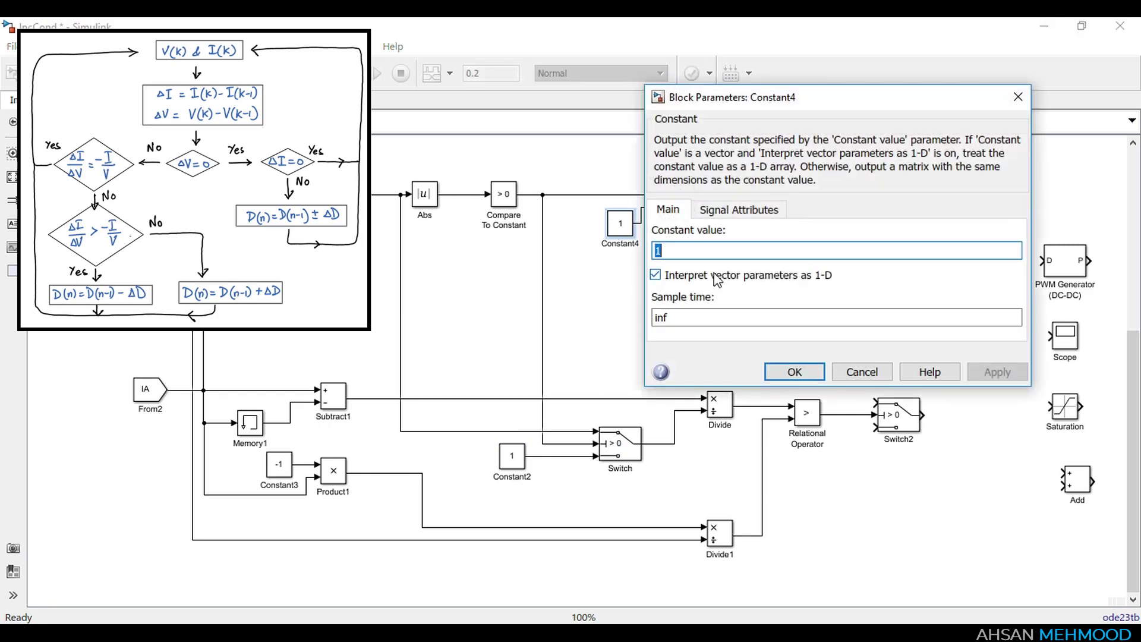
key(BackSpace)
text(0.01)
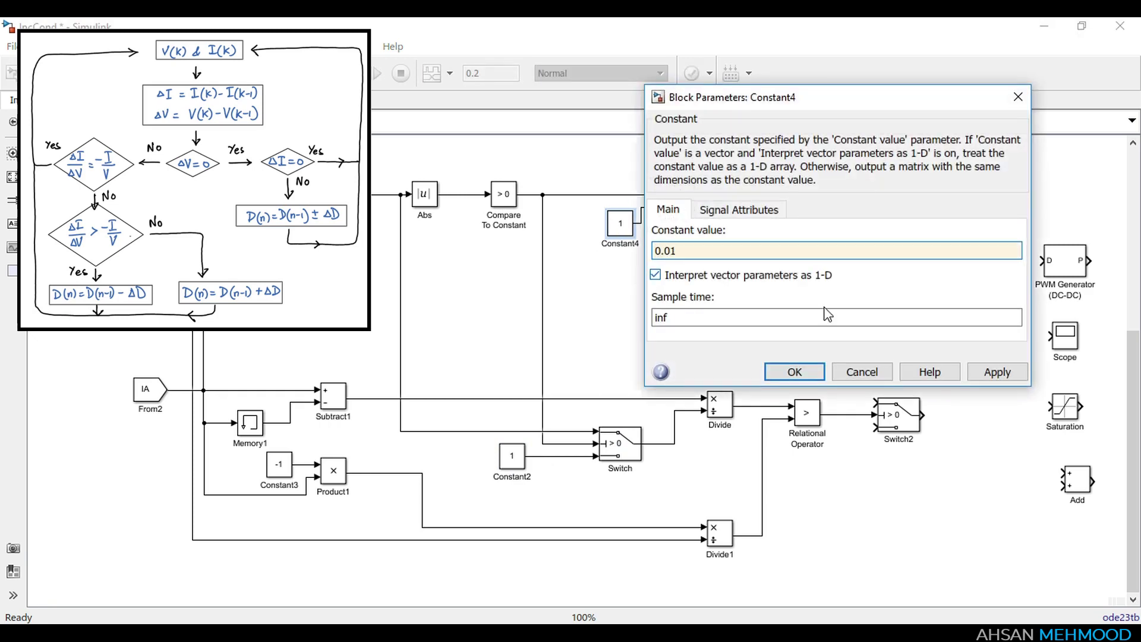
click(795, 371)
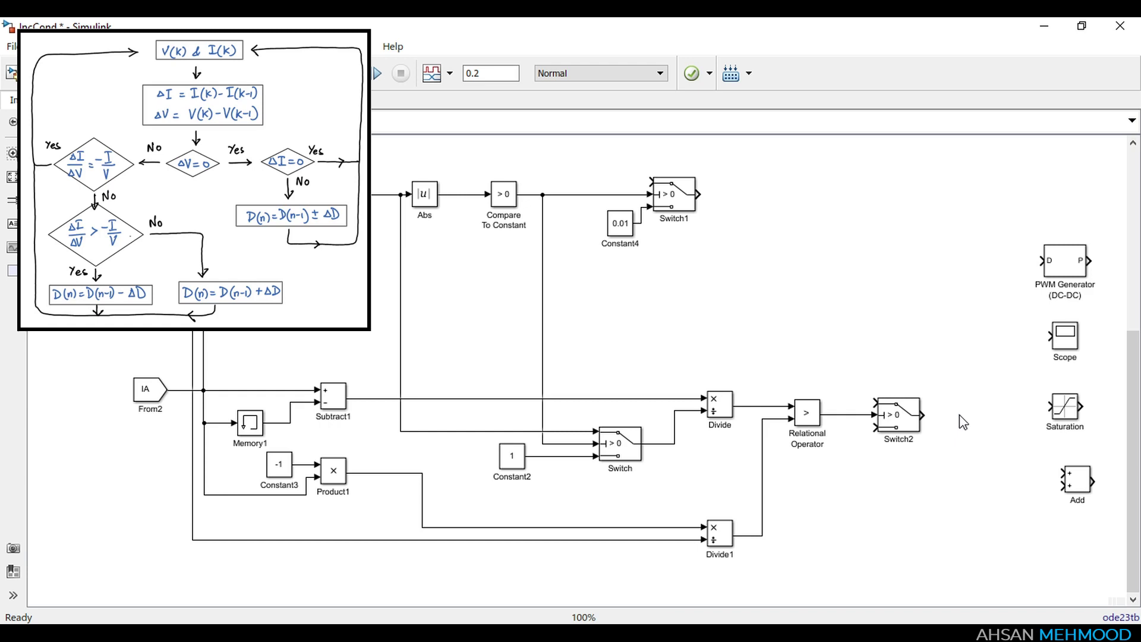
Copy the 0.01 constant and connect the copy to Switch2's third input.
click(621, 224)
key(ctrl+c)
key(ctrl+v)
mouse_move(633, 235)
mouse_down()
mouse_move(844, 472)
mouse_move(875, 427)
mouse_up()
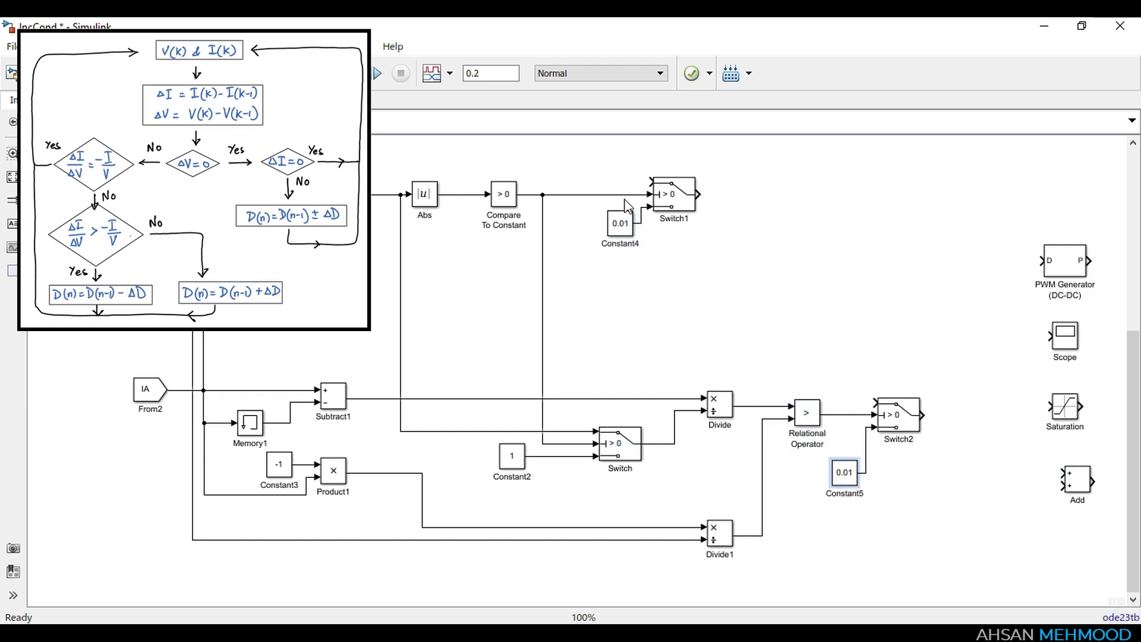
Connect another copy of Switch1's 0.01 constant to Switch2's first input and set its value to -0.01.
click(629, 232)
key(ctrl+c)
key(ctrl+v)
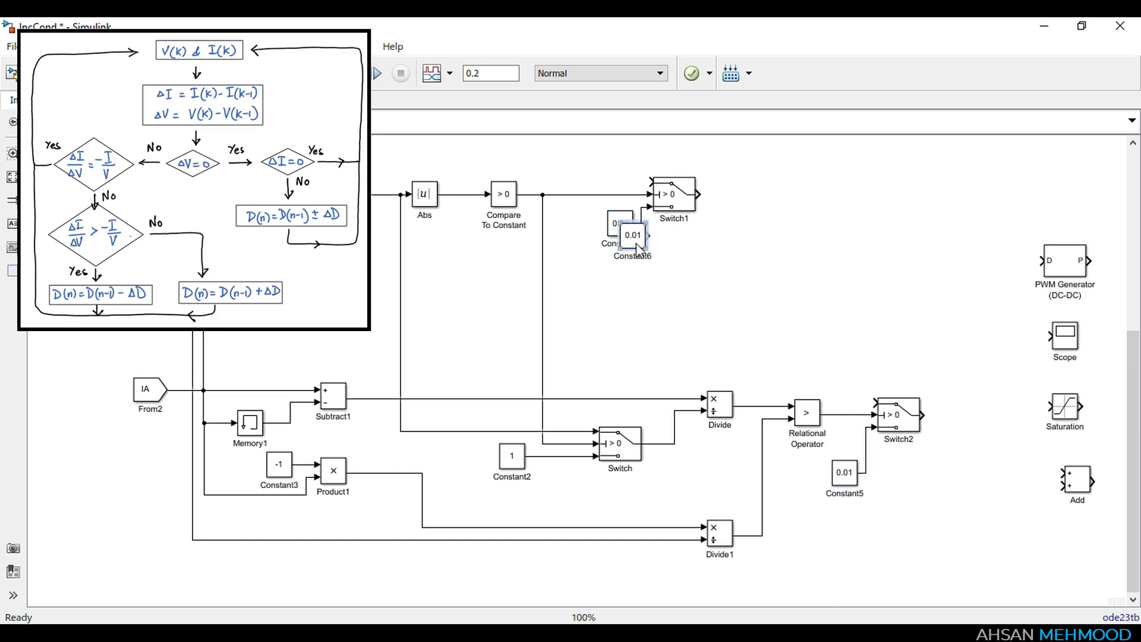
mouse_move(639, 249)
mouse_down()
mouse_move(859, 365)
mouse_move(852, 373)
mouse_move(875, 402)
mouse_up()
double_click(844, 357)
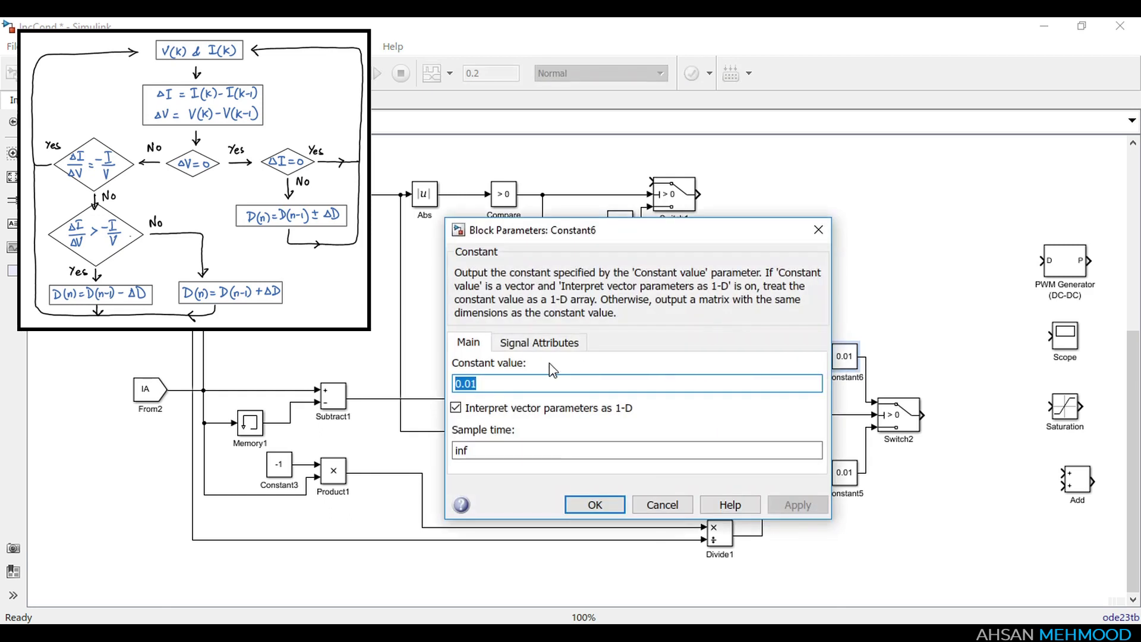
click(454, 384)
text(-)
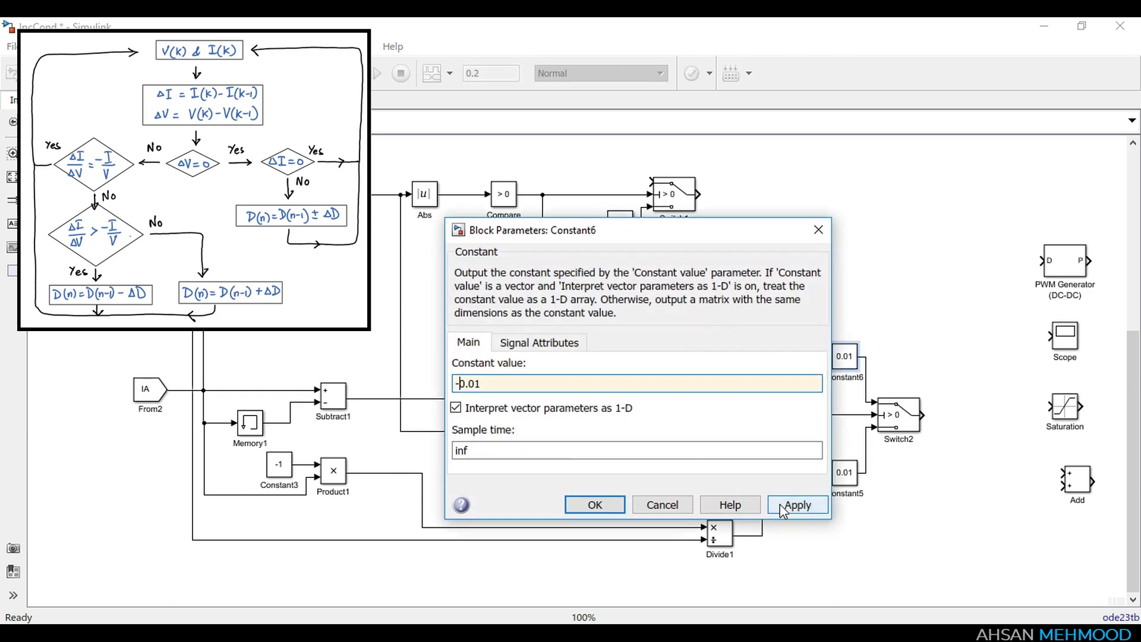
click(781, 506)
click(684, 506)
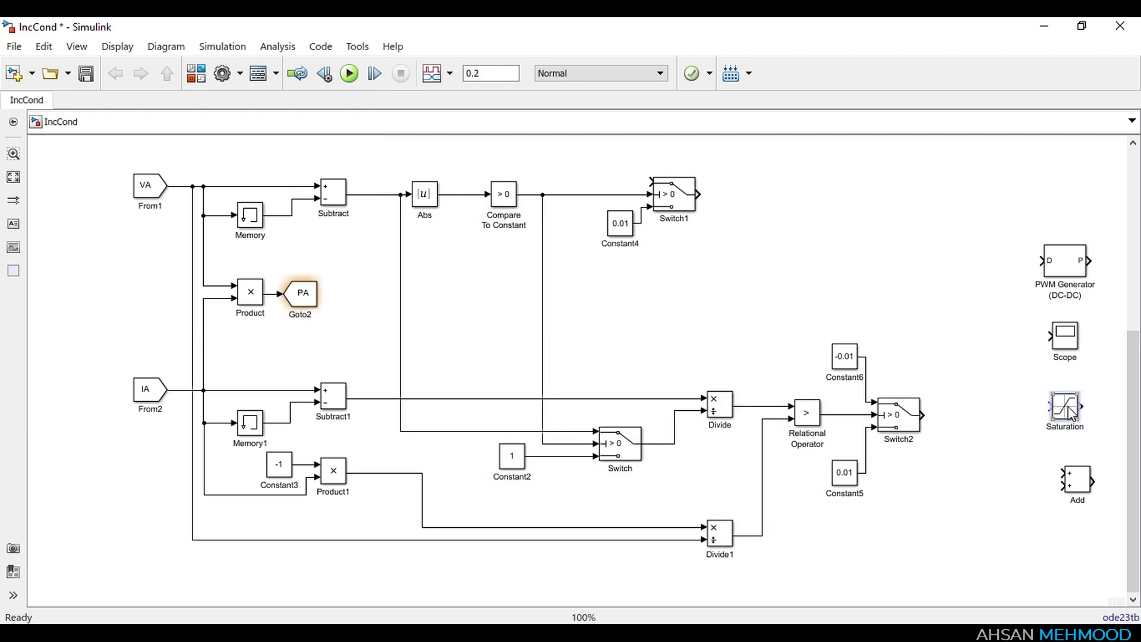
Move the Saturation block to the right of Switch1, set its upper limit to 0.85 and lower limit to 0, and save.
drag(1066, 407, 840, 202)
double_click(835, 197)
text(0.85)
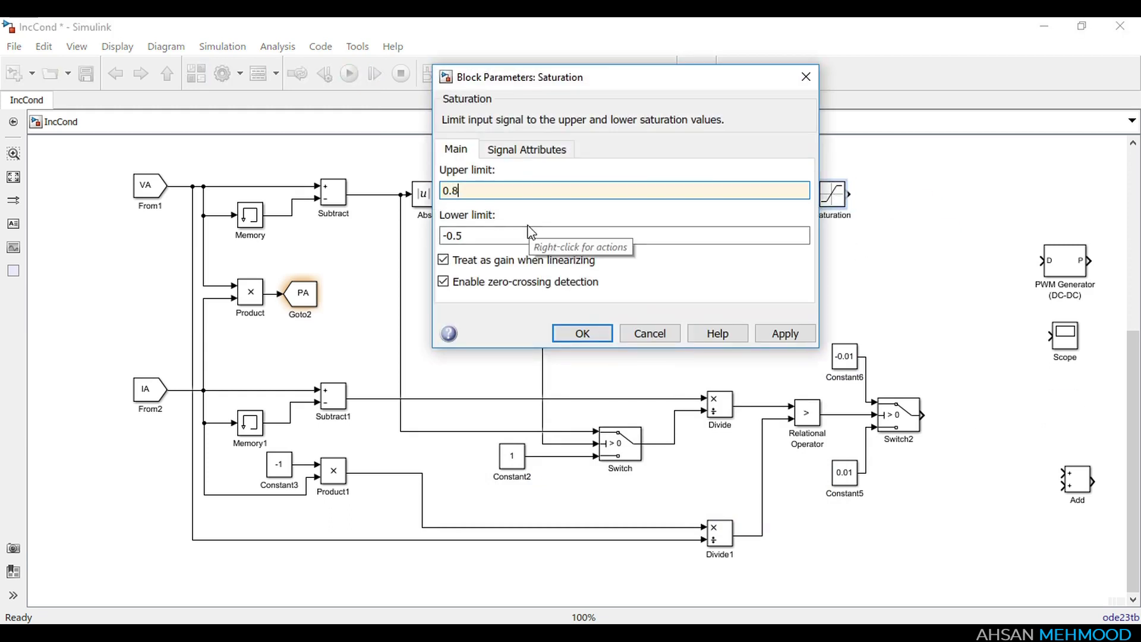
key(Tab)
text(0)
click(786, 337)
click(651, 334)
click(868, 303)
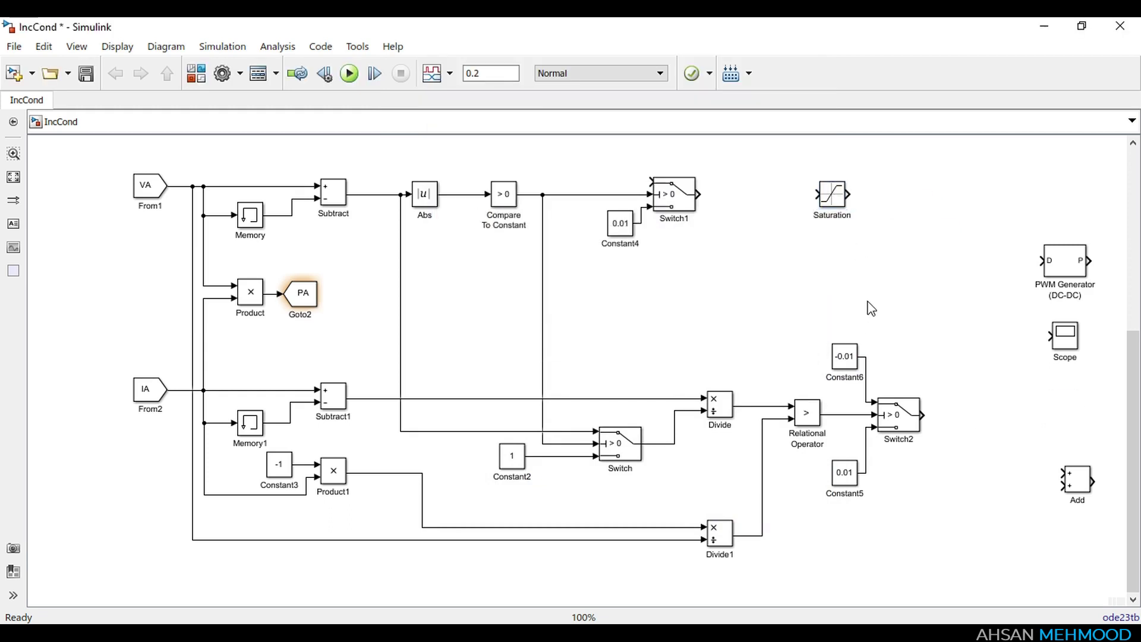
key(ctrl+s)
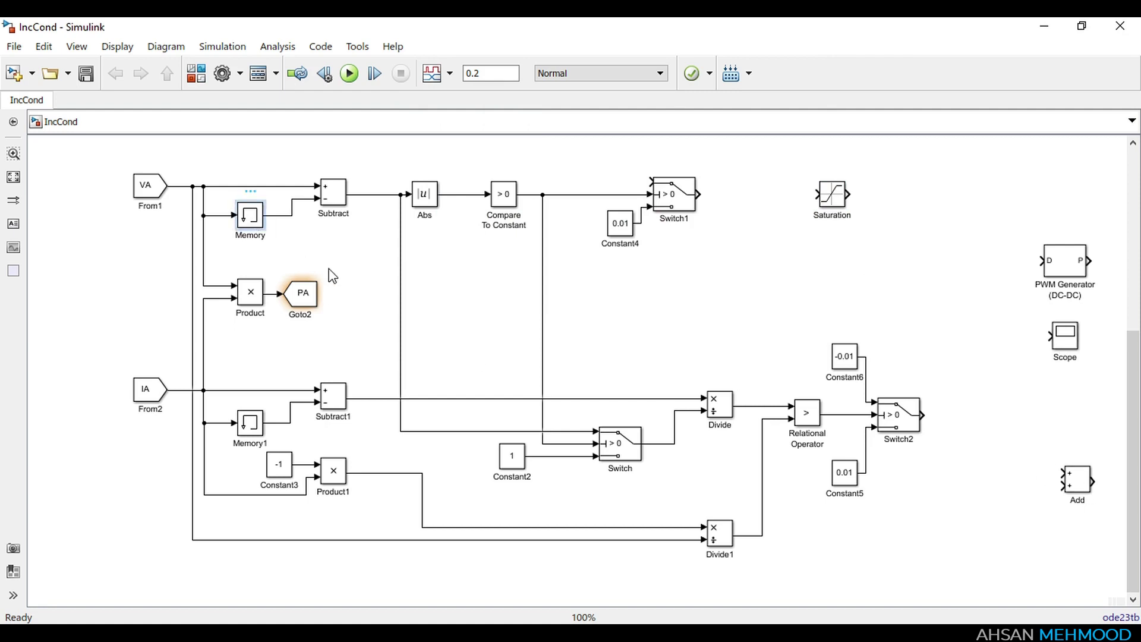
Copy the Memory block below Saturation, flip the copy horizontally, and wire Saturation's output into it.
mouse_move(249, 216)
mouse_down()
mouse_move(261, 232)
mouse_move(845, 262)
mouse_move(832, 261)
mouse_up()
key(ctrl+i)
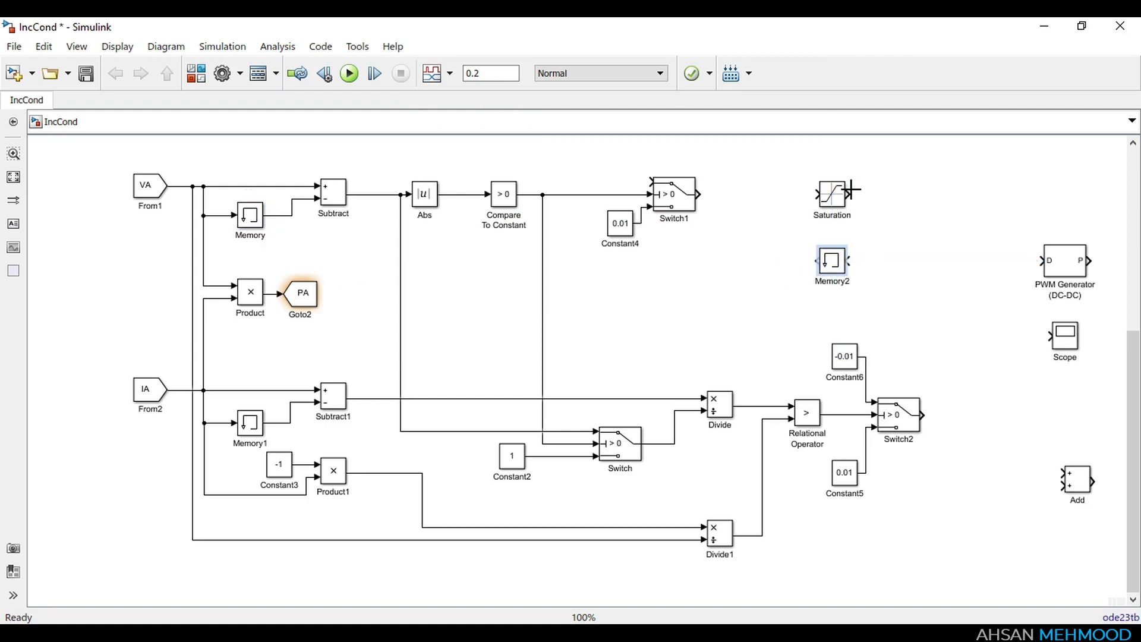
mouse_move(848, 193)
mouse_down()
mouse_move(885, 257)
mouse_move(850, 262)
mouse_up()
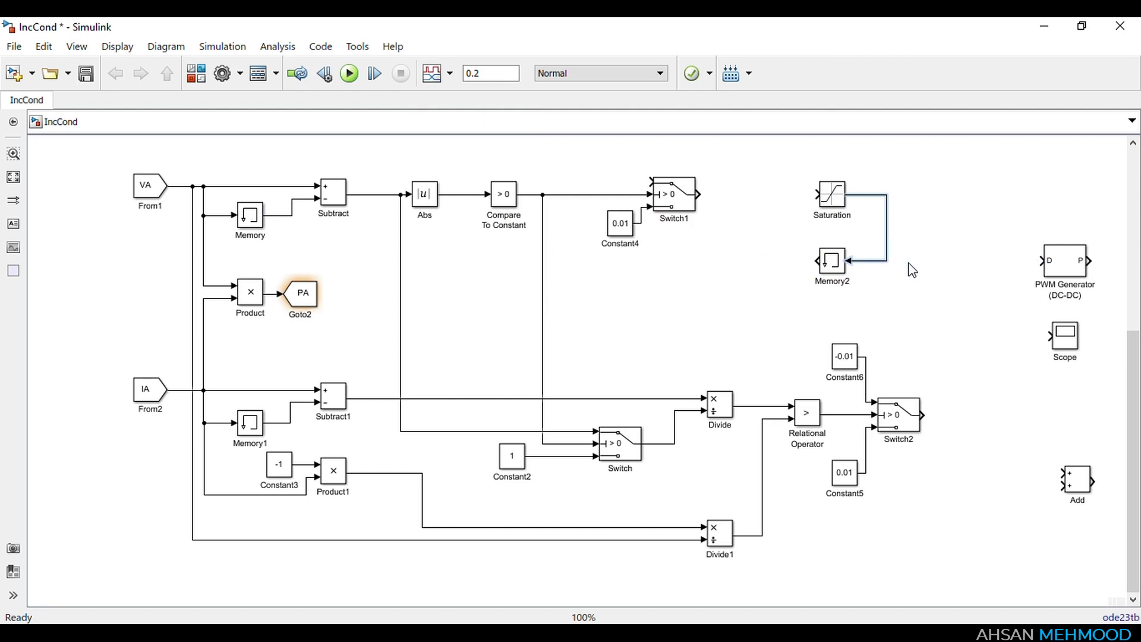
Place the Add block between Switch1 and Saturation, wire Switch1 and the flipped Memory into it and its output to Saturation, and save.
click(1077, 482)
drag(1083, 492, 766, 209)
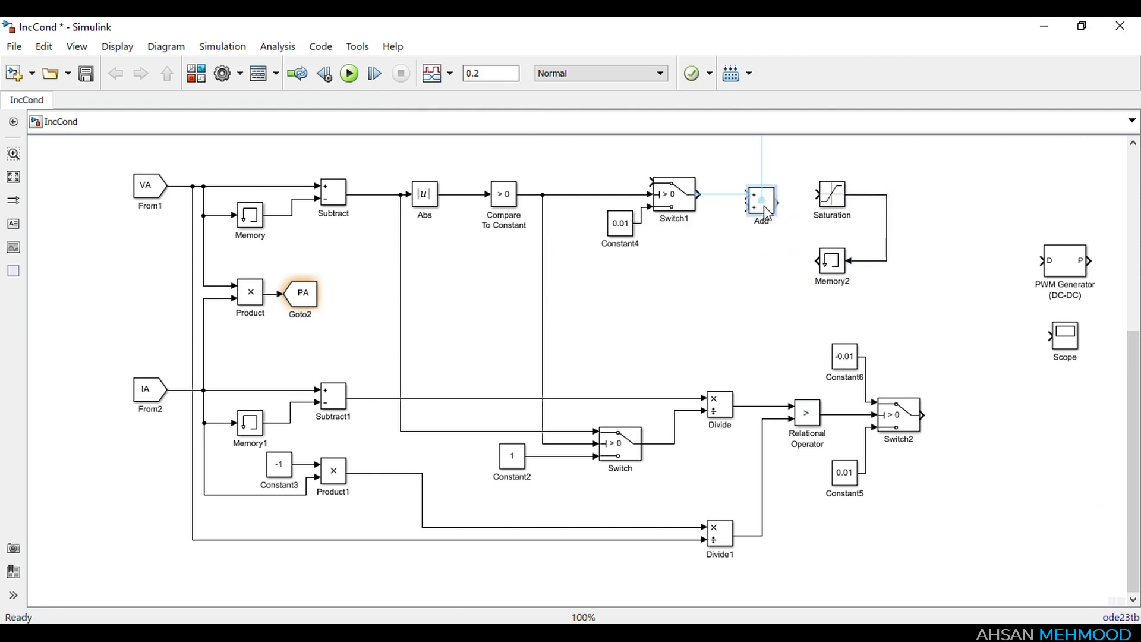
drag(699, 194, 823, 208)
drag(818, 260, 747, 207)
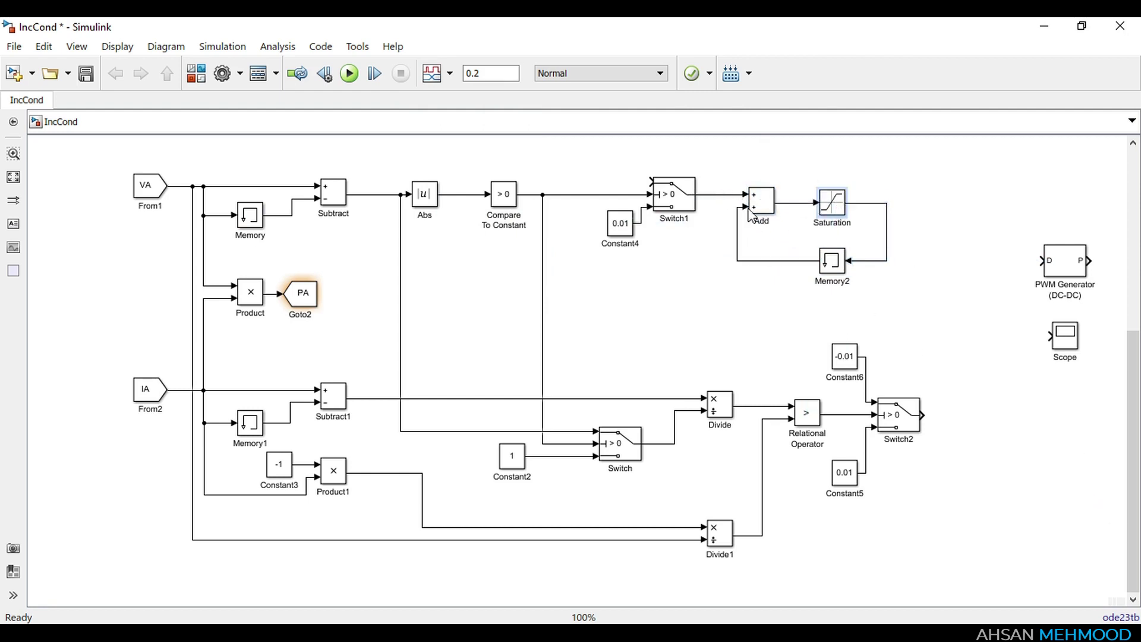
key(ctrl+s)
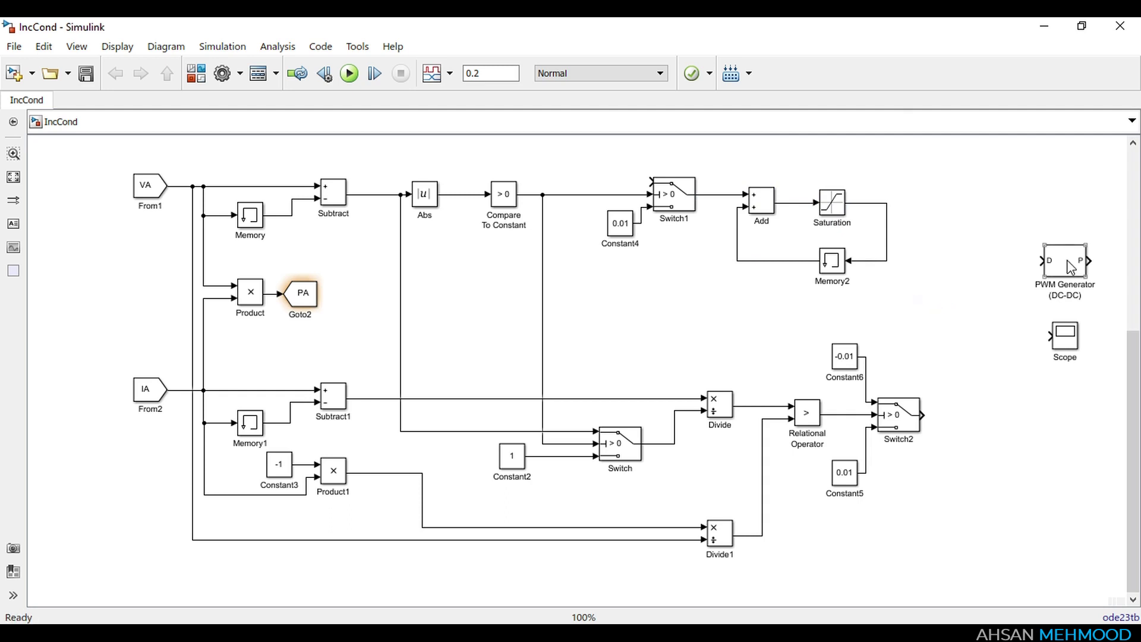
Connect the PWM Generator (DC-DC) block to Saturation's output and set its switching frequency to 25000 Hz.
drag(1060, 259, 887, 202)
double_click(955, 208)
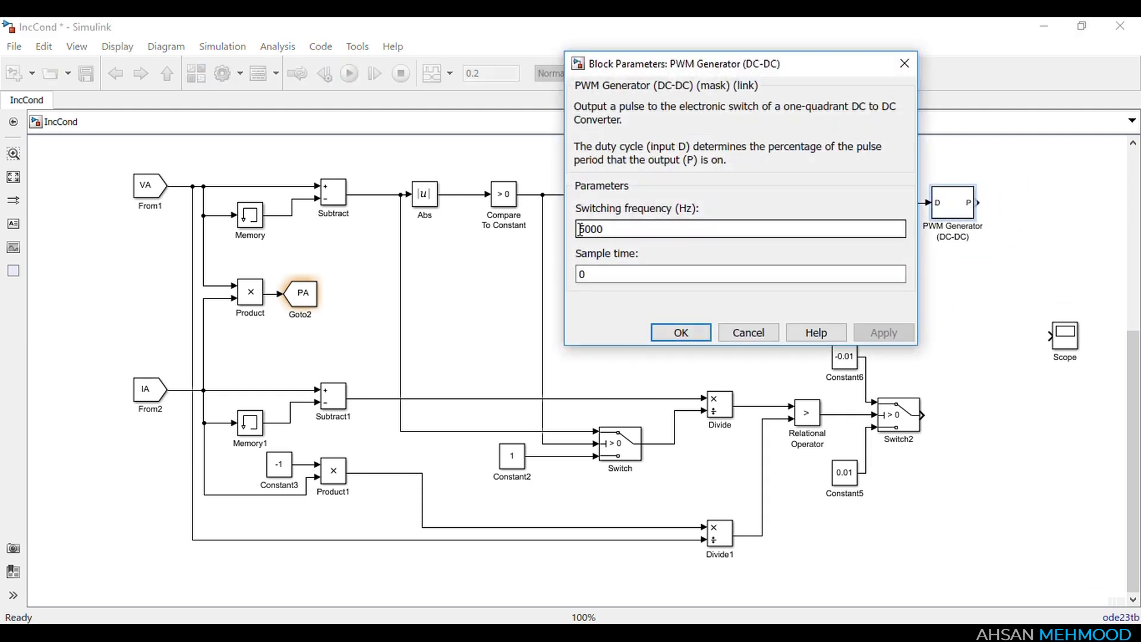
text(2)
click(880, 333)
click(758, 333)
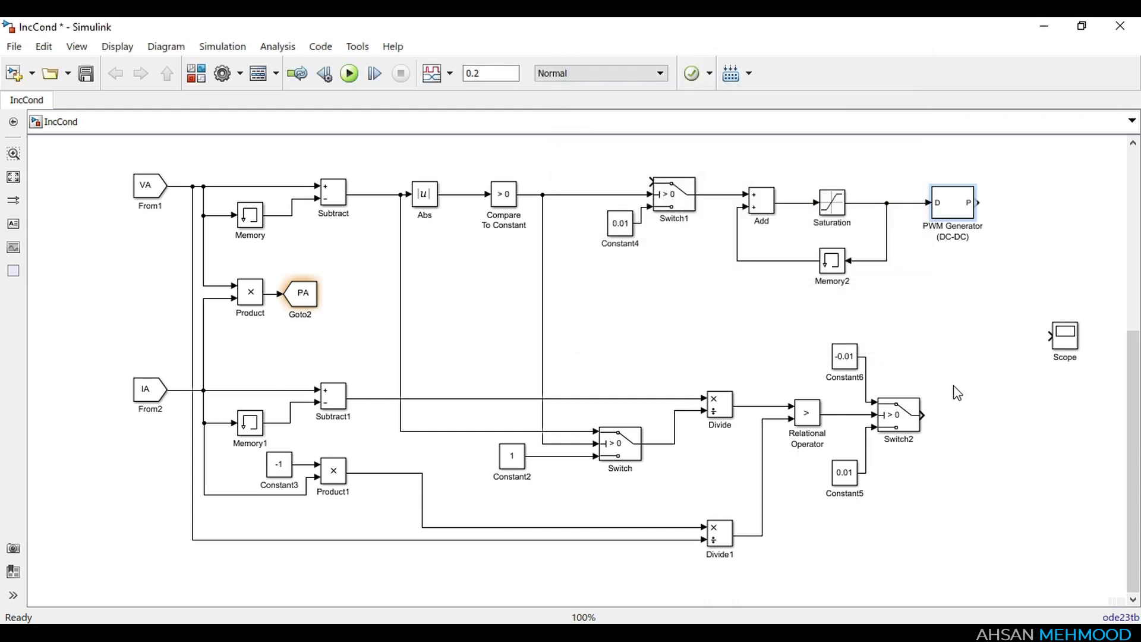
Copy the PA Goto block to the PWM Generator's output and set the copy's tag to PWM.
click(947, 320)
ctrl+drag(304, 295, 1027, 204)
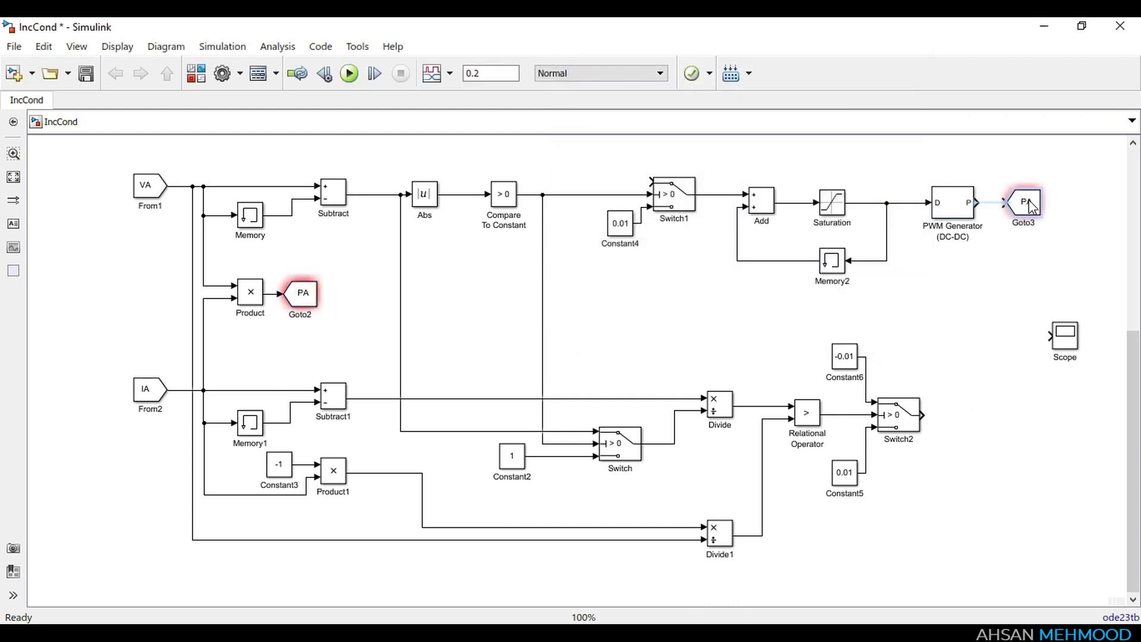
double_click(1027, 204)
text(PWM)
key(Return)
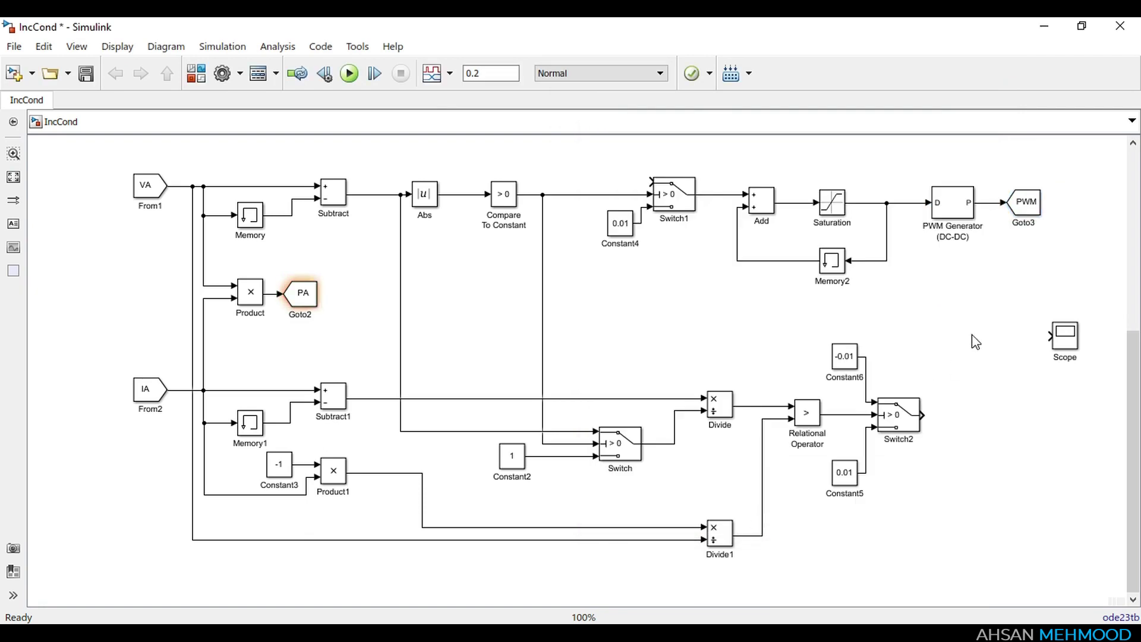
Place the Scope below the boost converter and feed it from a copy of the PWM From block with its tag set to PA.
drag(1133, 398, 1133, 246)
scroll(754, 318, down, 2)
scroll(753, 318, down, 3)
scroll(617, 350, up, 3)
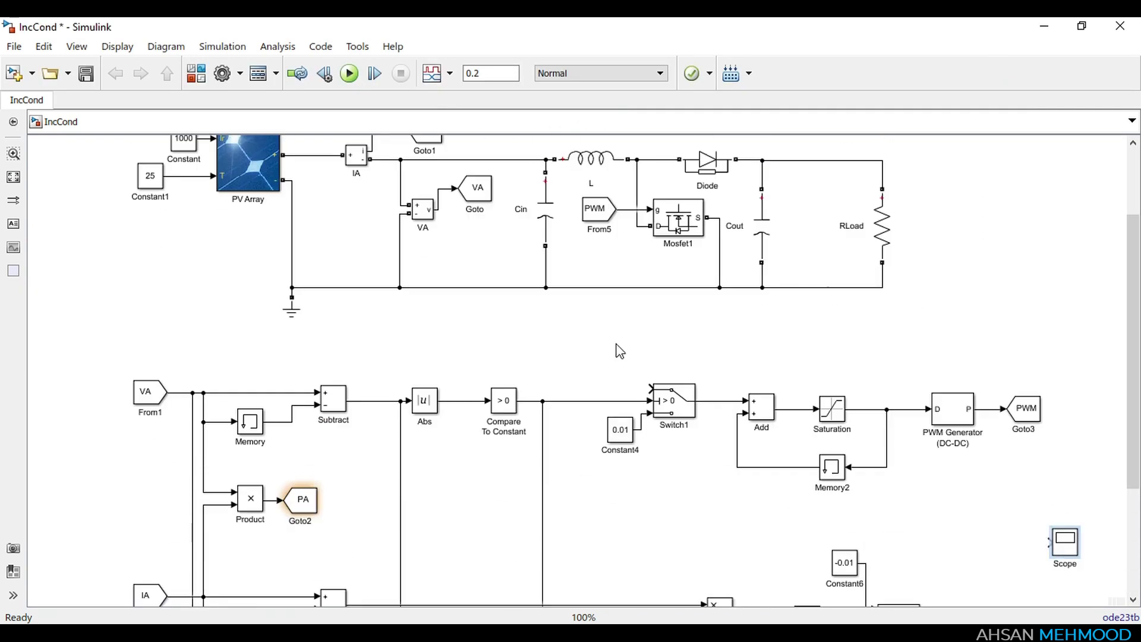
drag(1065, 542, 869, 344)
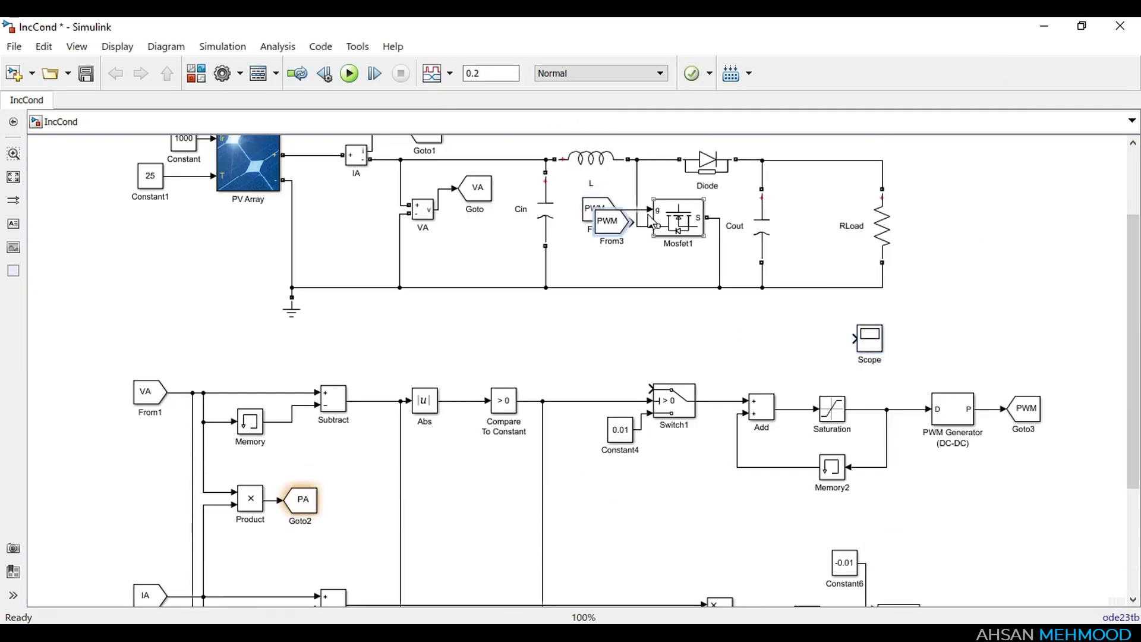
drag(599, 209, 813, 343)
double_click(814, 344)
drag(527, 367, 505, 368)
text(PA)
click(752, 493)
click(553, 492)
Duplicate the From and Scope pair twice, setting the From tags of the copies to VA and IA.
drag(777, 366, 582, 338)
double_click(509, 337)
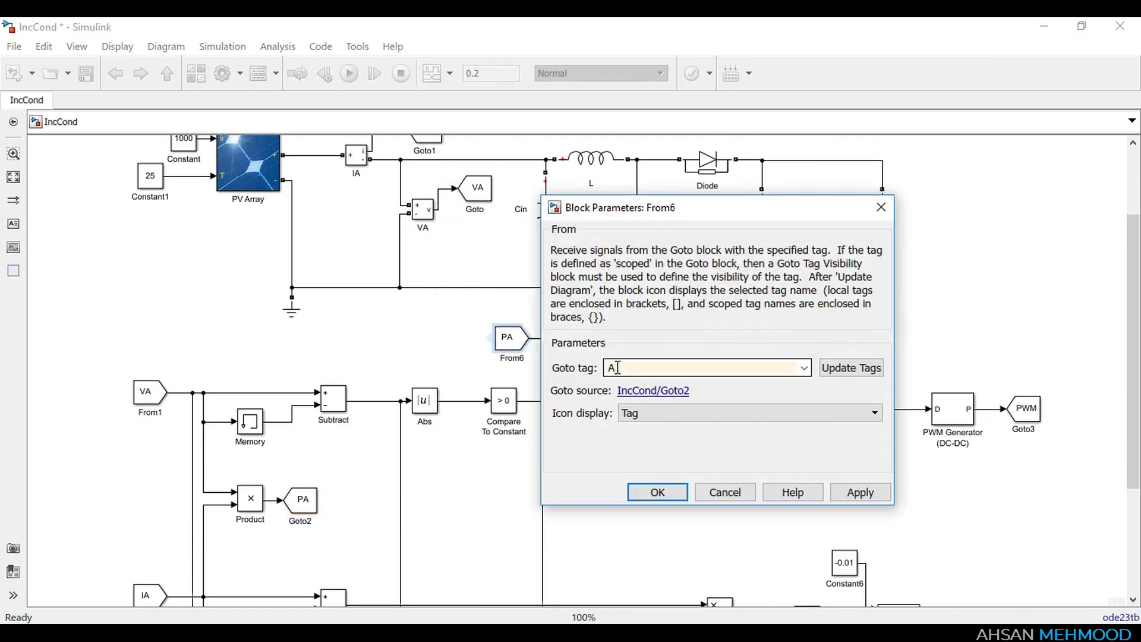
text(VA)
click(674, 498)
double_click(654, 338)
text(IA)
click(796, 492)
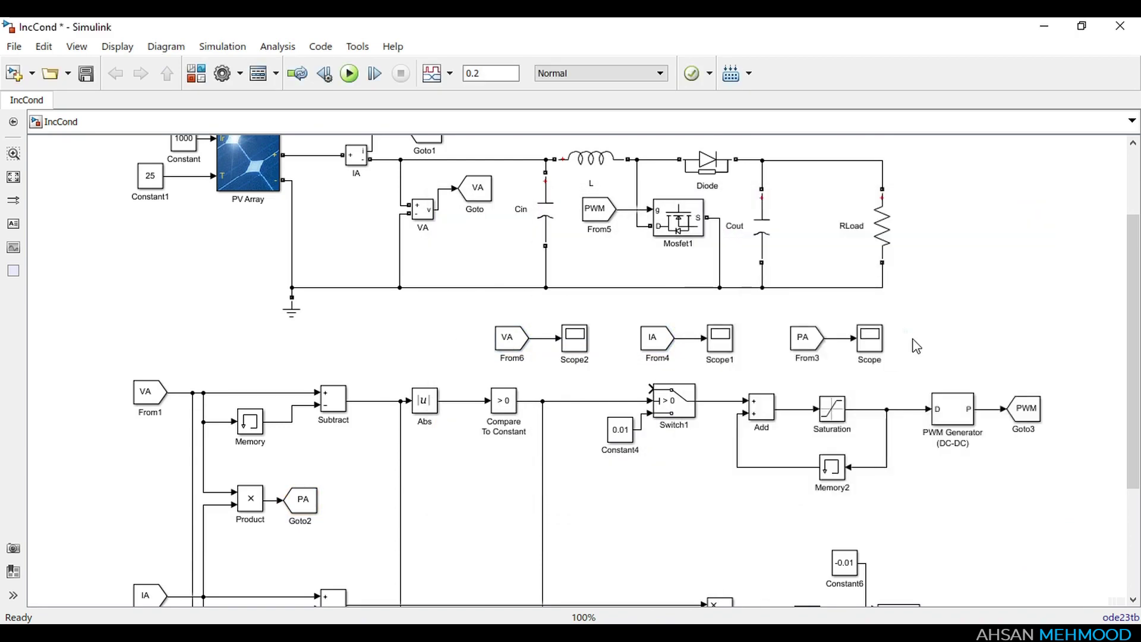
Disable zero-crossing detection in the Switch2 block and keep its criterion at u2 > Threshold.
scroll(912, 344, down, 3)
double_click(909, 454)
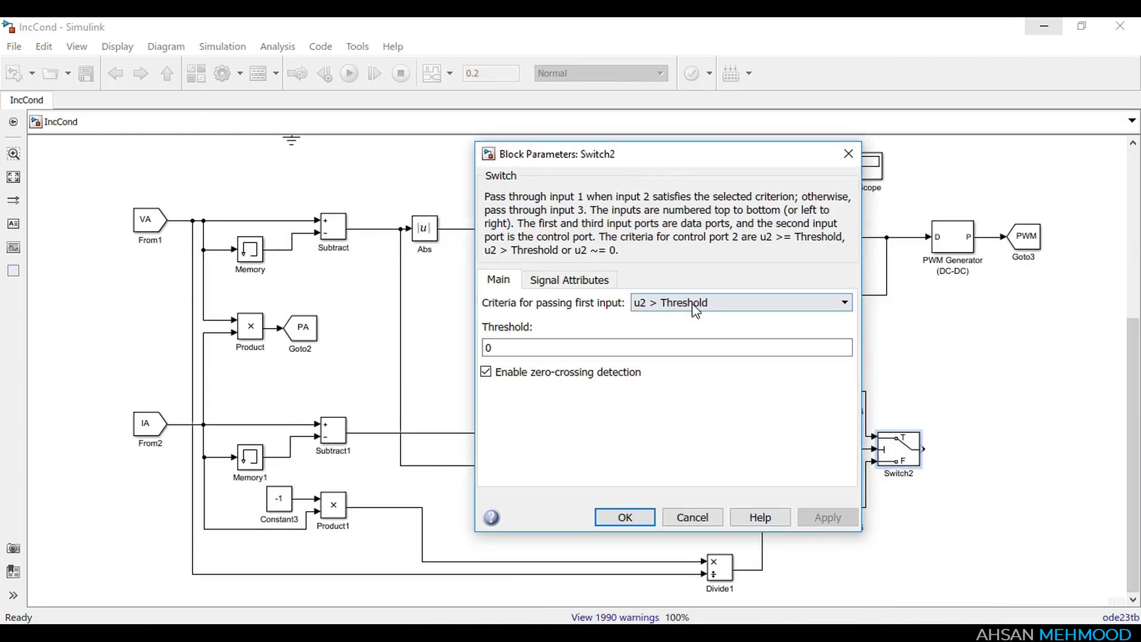
click(621, 517)
double_click(911, 454)
click(664, 423)
click(665, 445)
click(556, 493)
drag(681, 275, 677, 126)
click(663, 494)
Check the feedback Memory block's parameters and disable zero-crossing detection in the Saturation block.
double_click(832, 295)
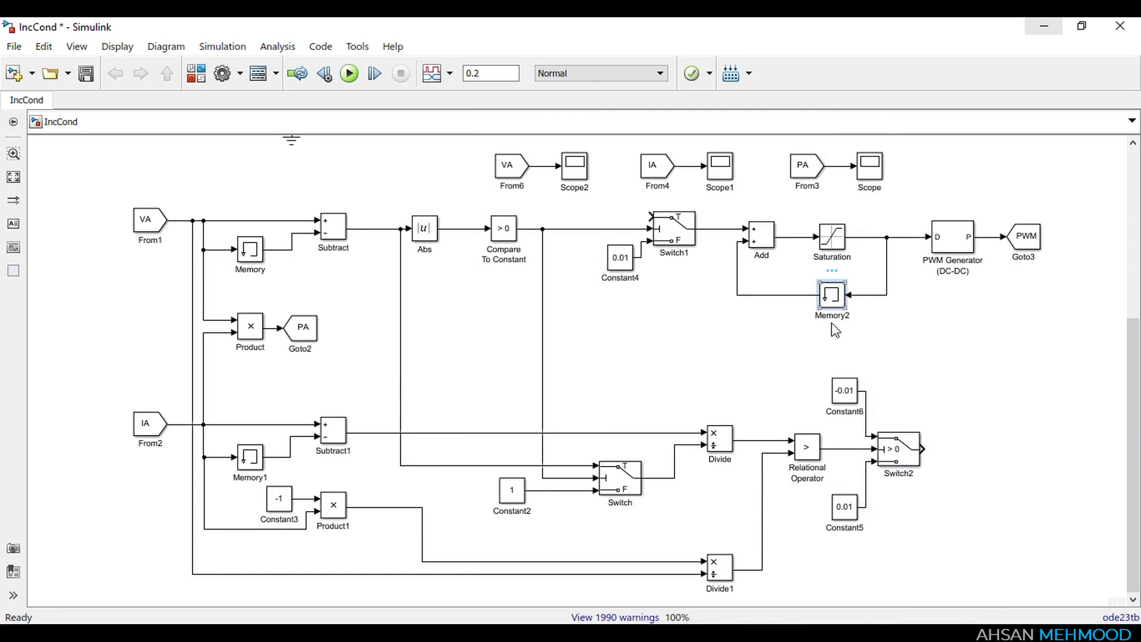
click(583, 429)
double_click(833, 237)
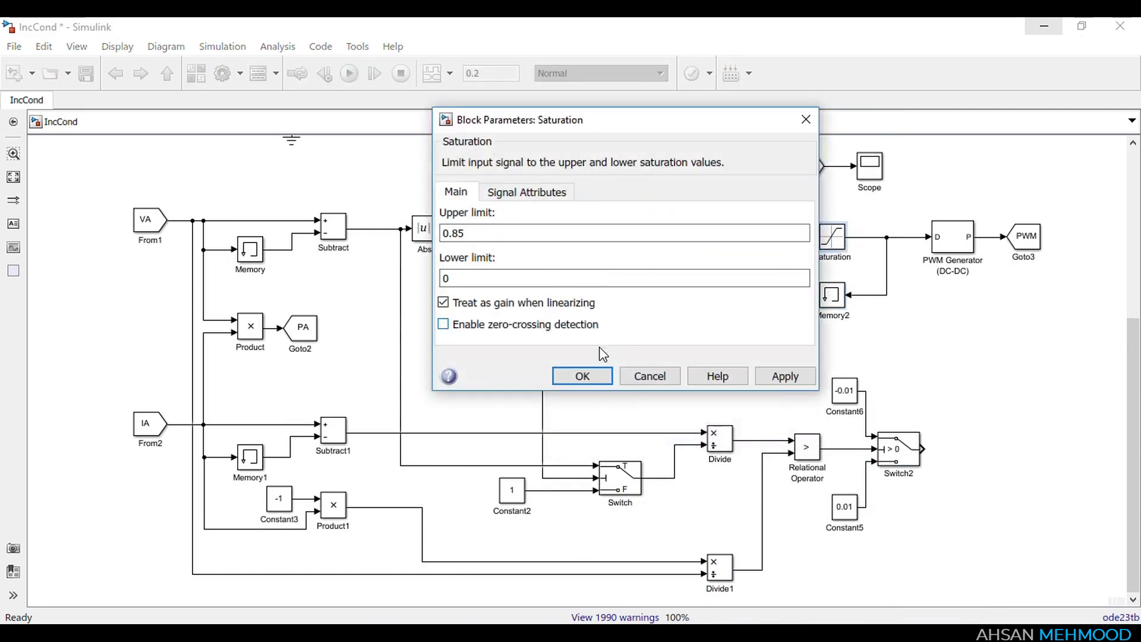
click(594, 375)
Disable zero-crossing detection in the Switch1 block and check the PWM Generator's parameters.
click(676, 238)
double_click(676, 238)
click(951, 206)
click(951, 228)
click(722, 273)
click(859, 421)
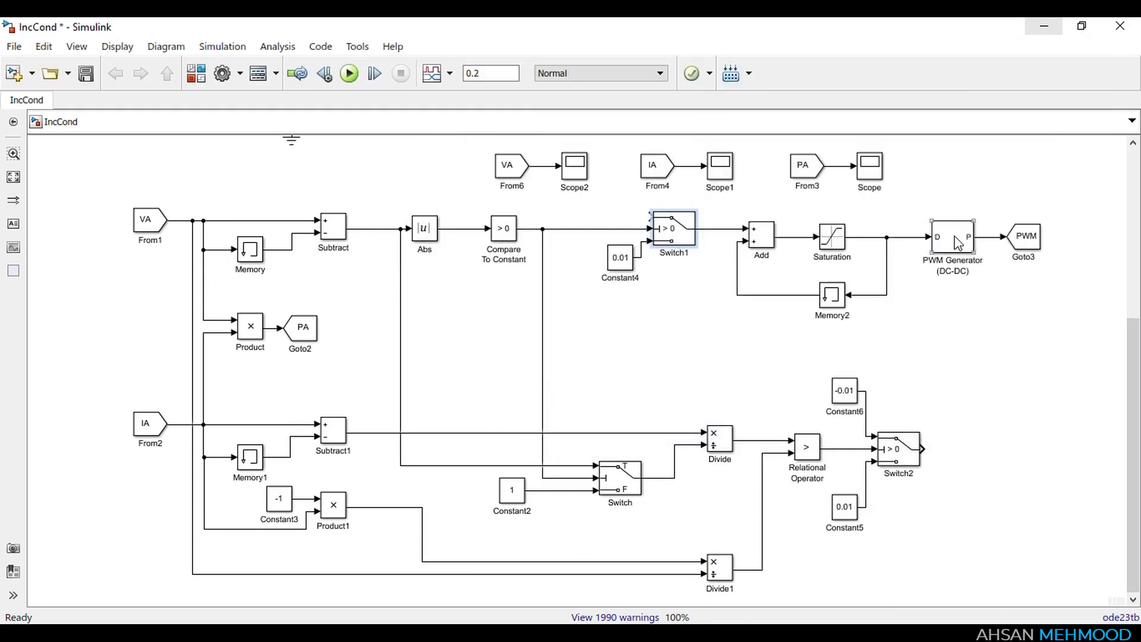
double_click(957, 240)
click(693, 366)
Disable zero-crossing detection in the Compare To Constant and Abs blocks.
double_click(505, 237)
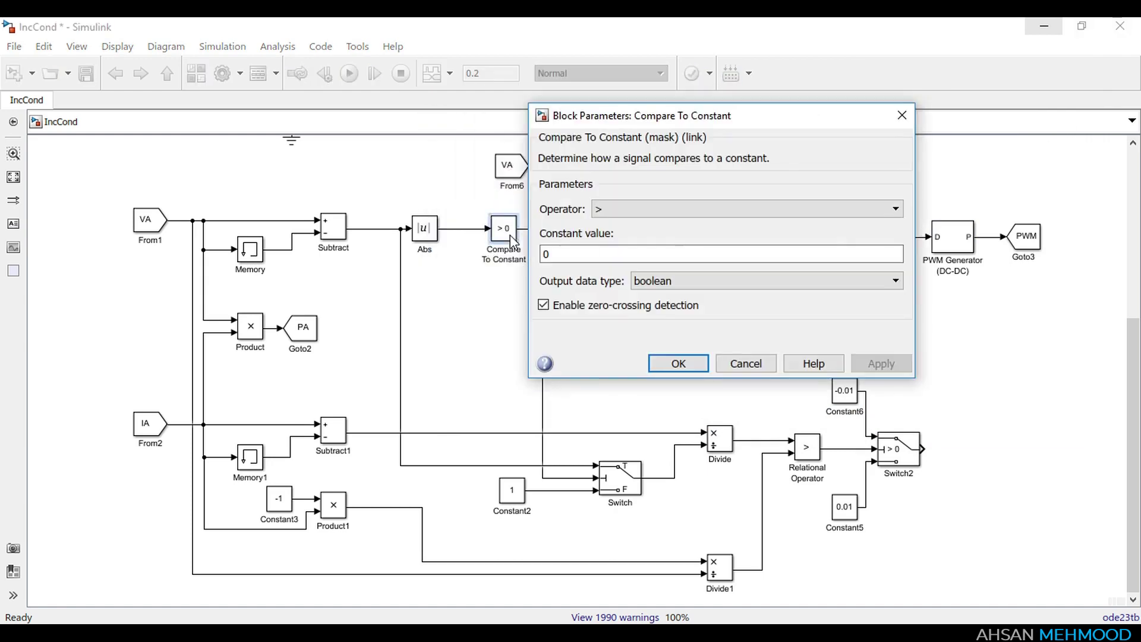
click(743, 362)
click(425, 237)
double_click(425, 237)
click(593, 367)
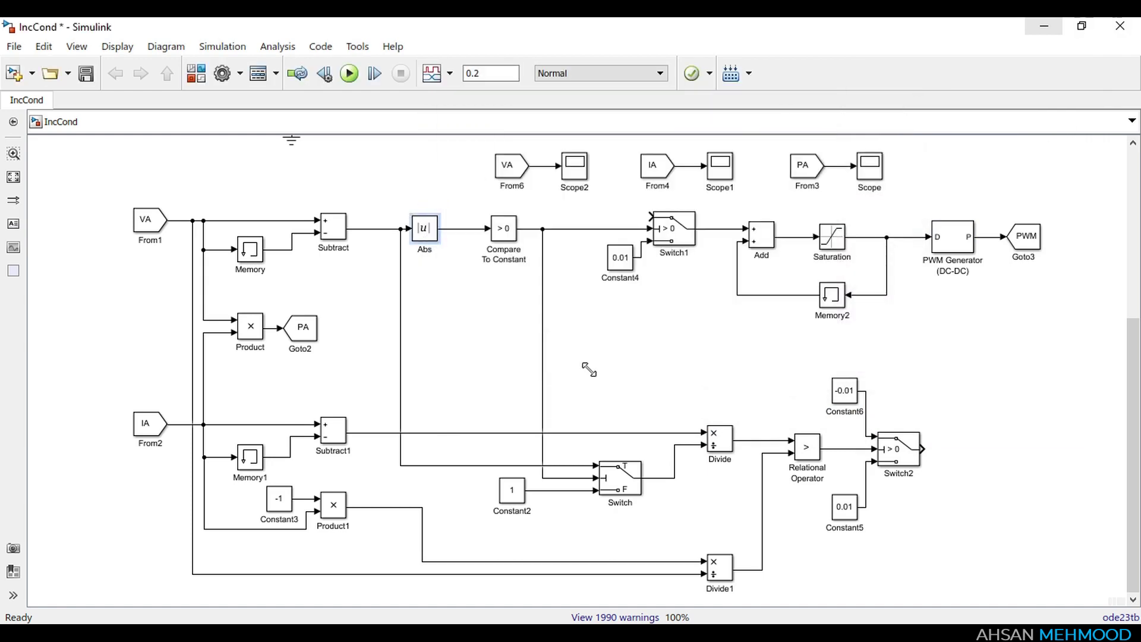
Check the VA Memory block's parameters and disable zero-crossing detection in the Switch block feeding the Divide block.
double_click(248, 257)
click(431, 385)
double_click(637, 494)
drag(797, 415, 767, 257)
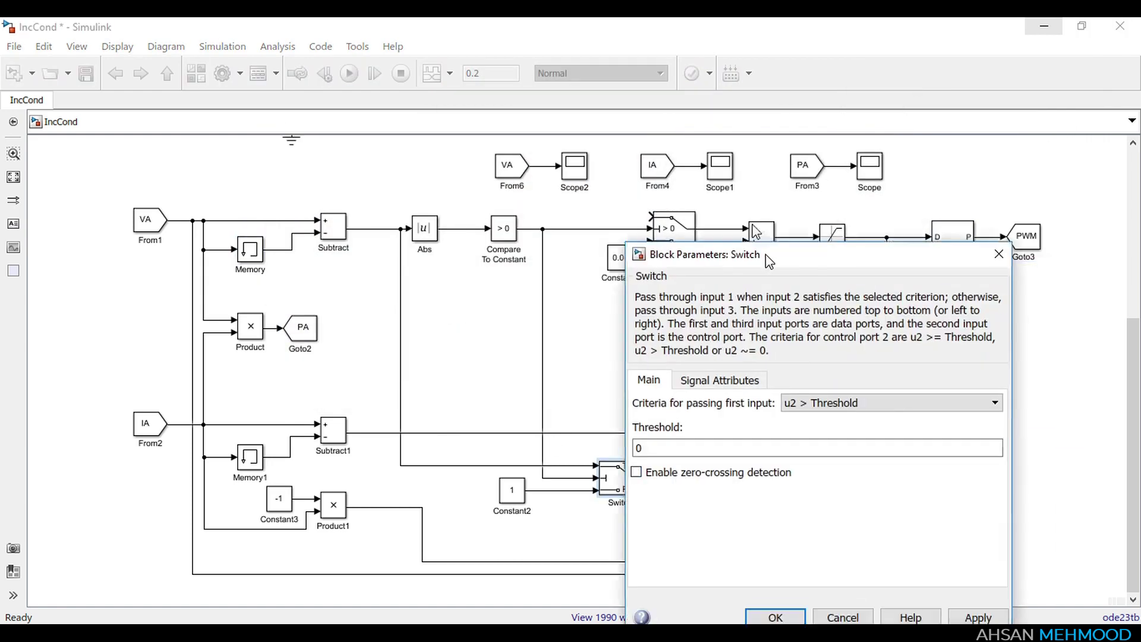
click(768, 617)
Disable zero-crossing detection in the Relational Operator block.
double_click(804, 450)
click(453, 486)
click(750, 567)
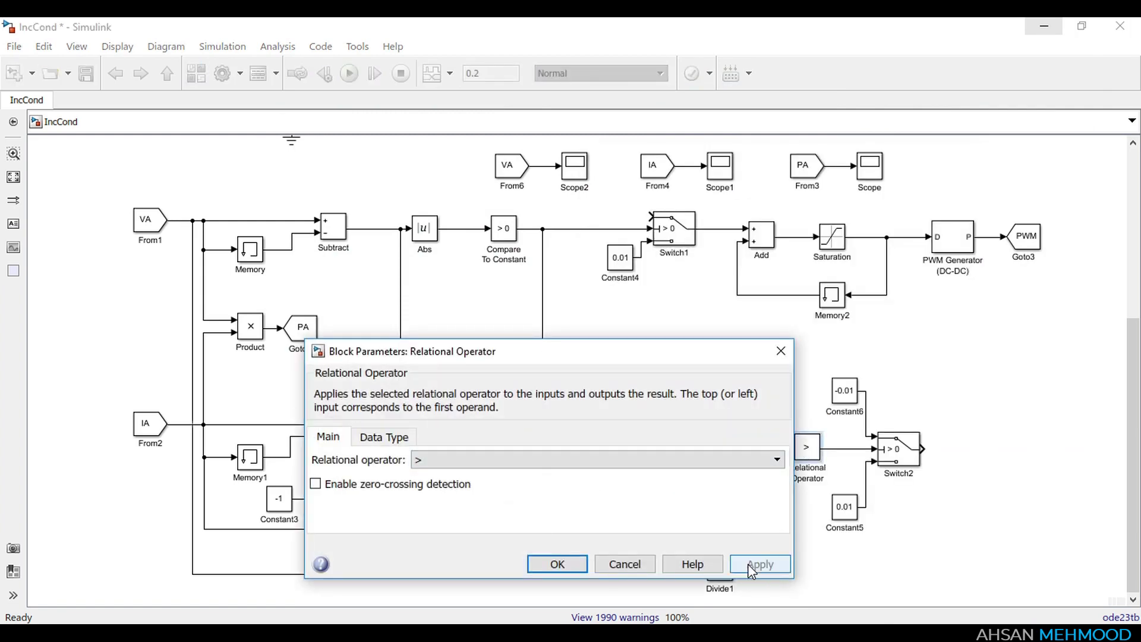
click(557, 564)
Check the parameters of the Product1 block and the Constant3 block feeding it.
drag(927, 449, 1120, 433)
scroll(1120, 432, left, 3)
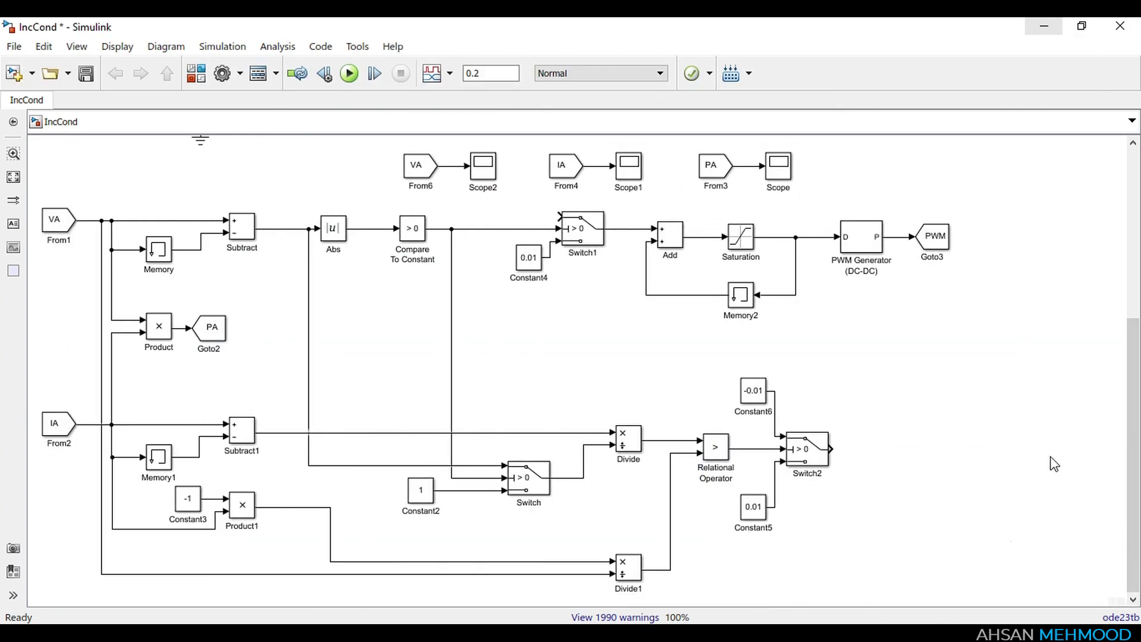
scroll(1053, 462, up, 5)
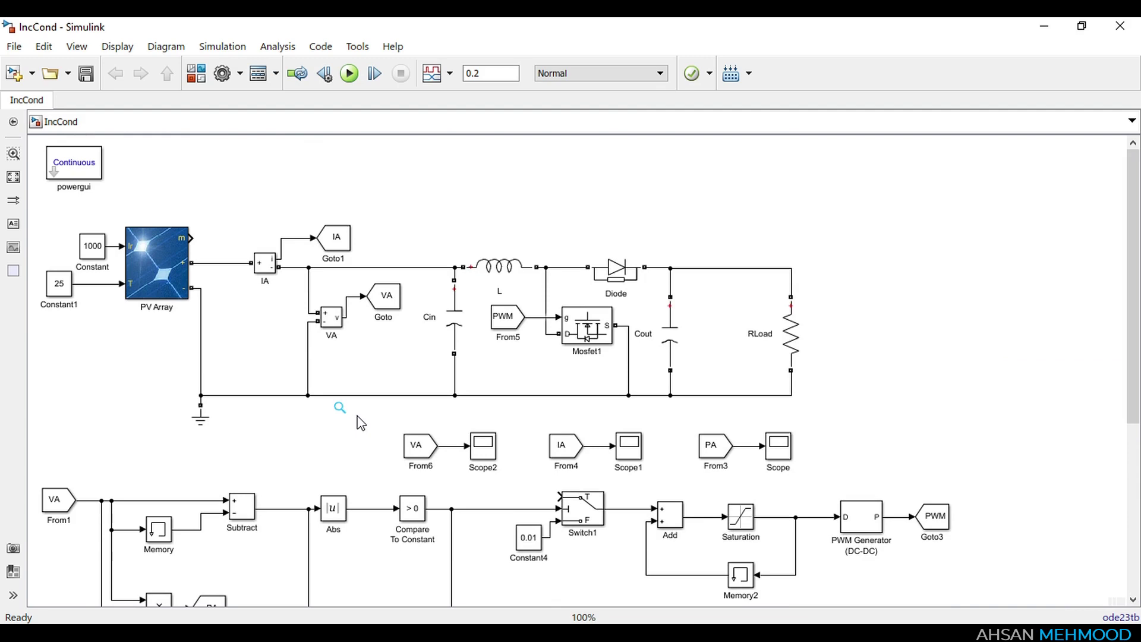
scroll(360, 424, down, 5)
double_click(242, 505)
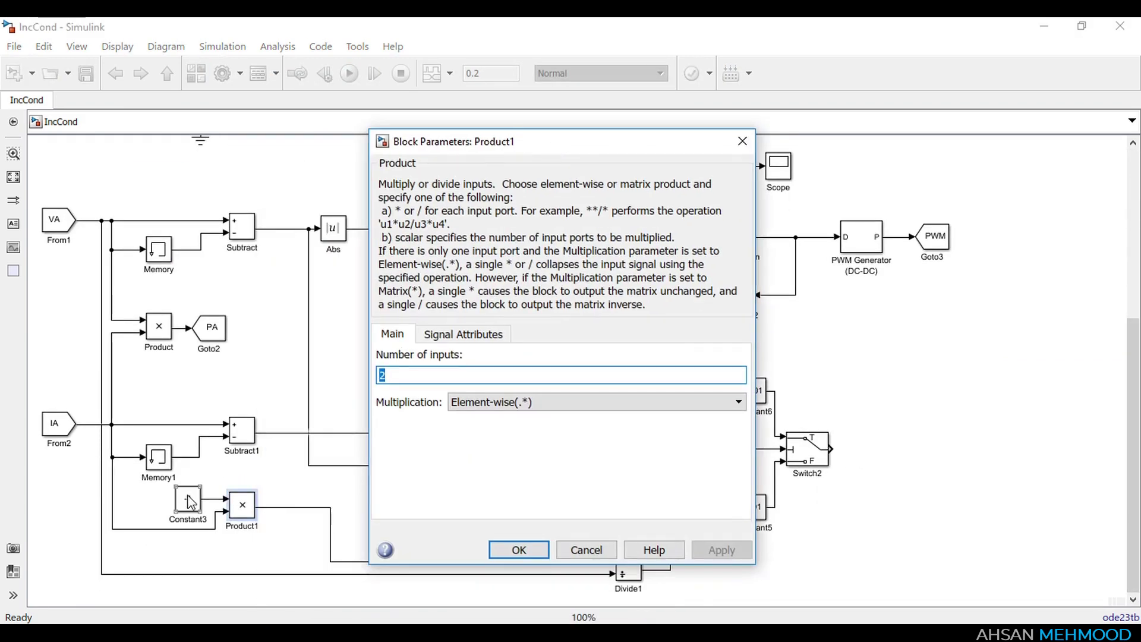
click(188, 502)
click(388, 634)
click(568, 565)
click(743, 141)
double_click(188, 502)
drag(399, 362, 451, 250)
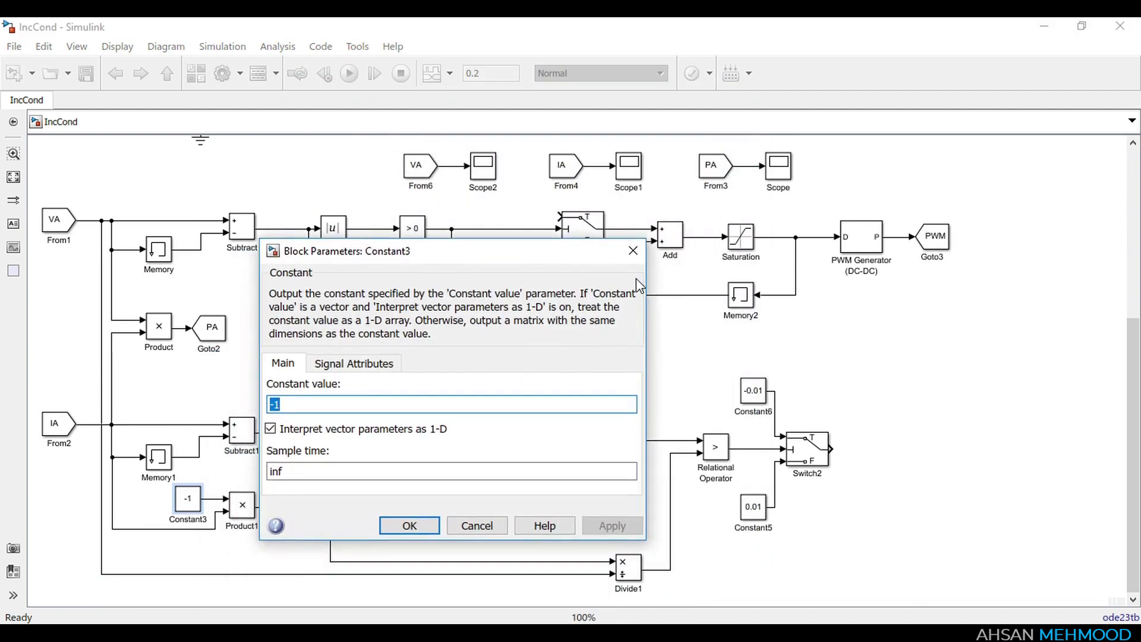
key(Escape)
Check the parameters of the VA Memory block and the Divide1 block.
double_click(158, 250)
click(555, 140)
click(627, 568)
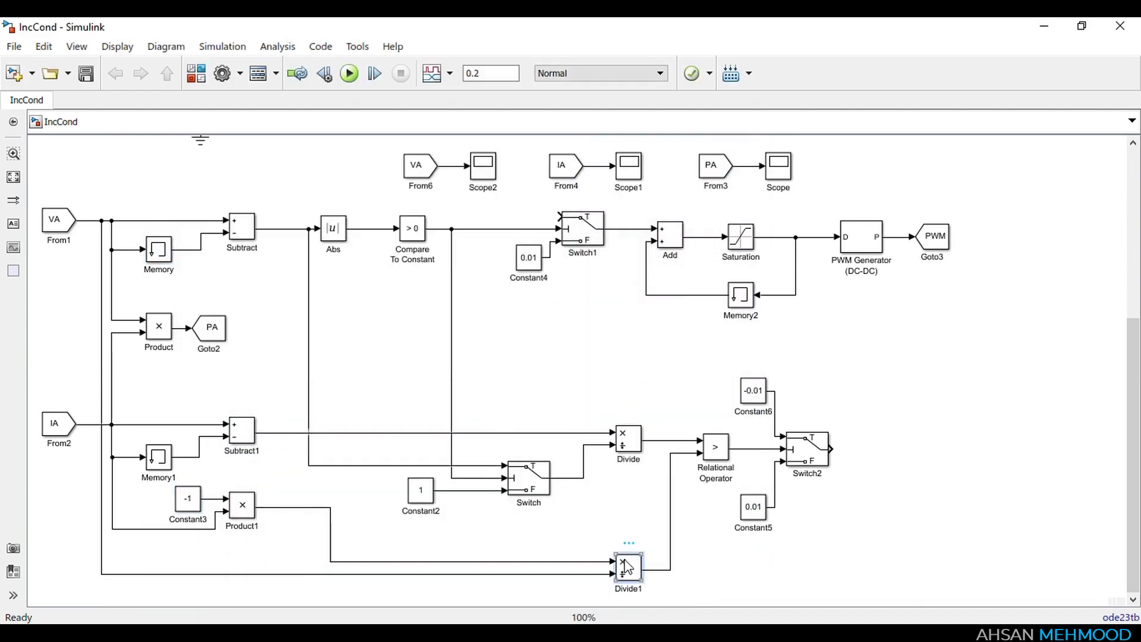
double_click(625, 567)
click(729, 505)
Check the parameters of the Abs, Compare To Constant, Relational Operator and Switch2 blocks.
double_click(335, 229)
click(576, 372)
double_click(416, 225)
click(600, 366)
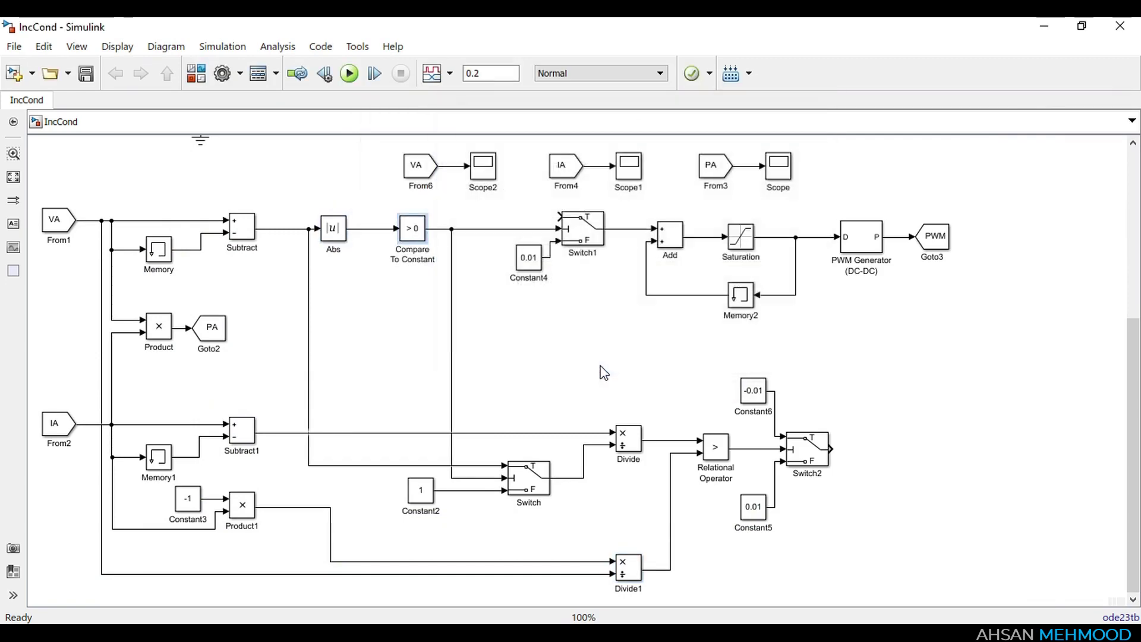
double_click(716, 447)
click(466, 564)
double_click(814, 458)
click(531, 504)
Connect Switch2's output to Switch1's true input, reroute the line's vertical segment clear of the Divide block, and save the model.
key(ctrl+s)
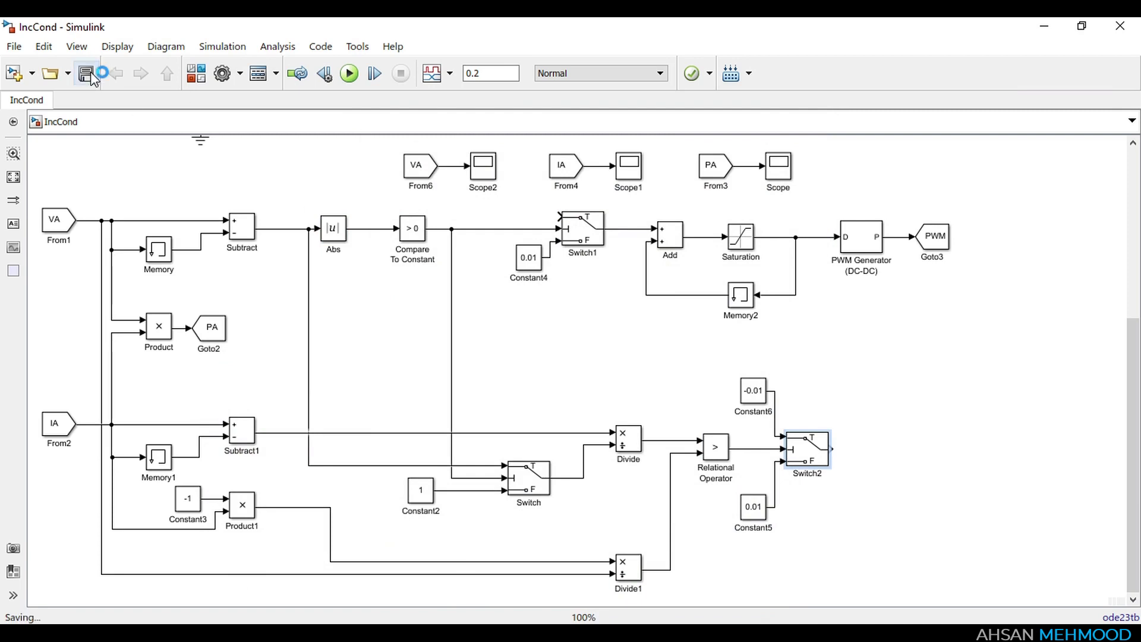
drag(831, 449, 560, 216)
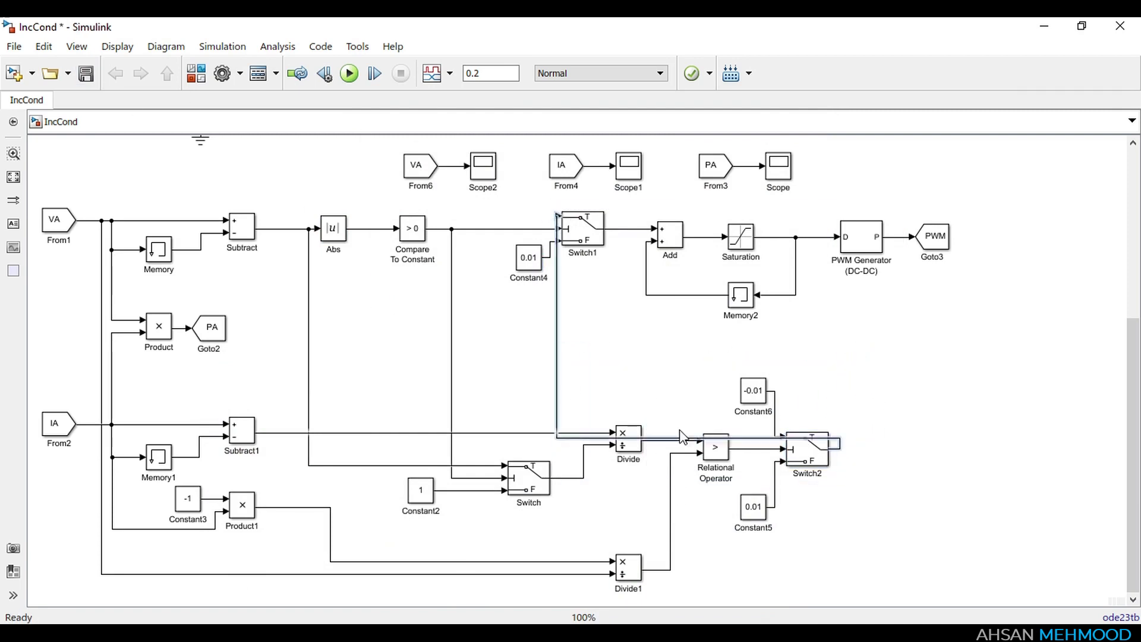
drag(558, 308, 500, 317)
click(532, 321)
click(88, 74)
Run the 0.2 s simulation and open the scope for the PA power signal.
drag(1135, 381, 1135, 202)
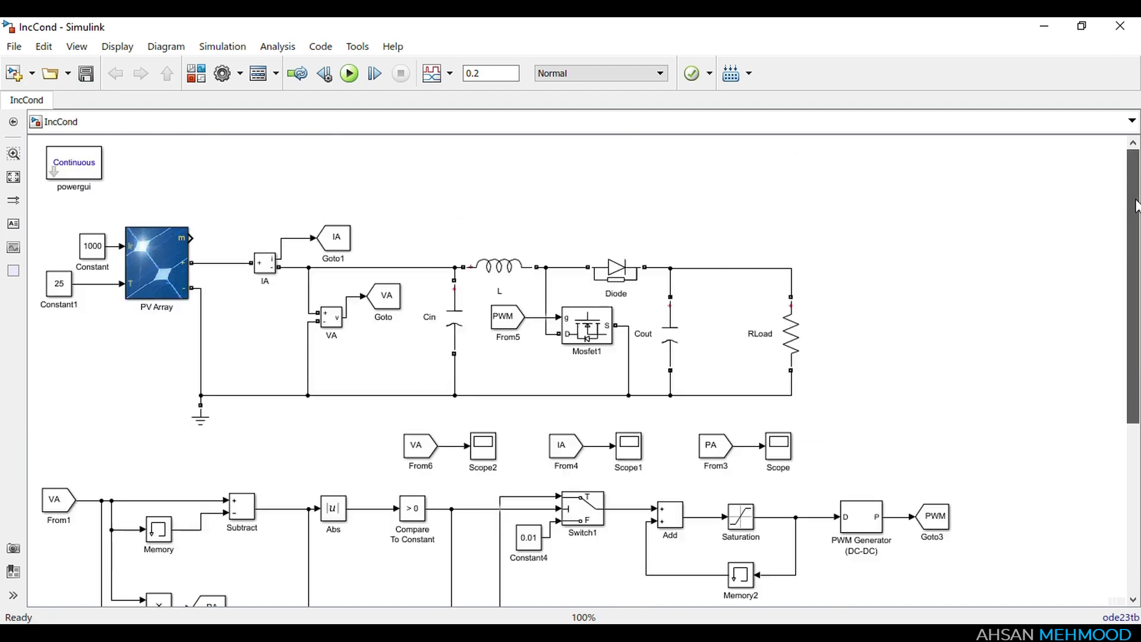
click(349, 74)
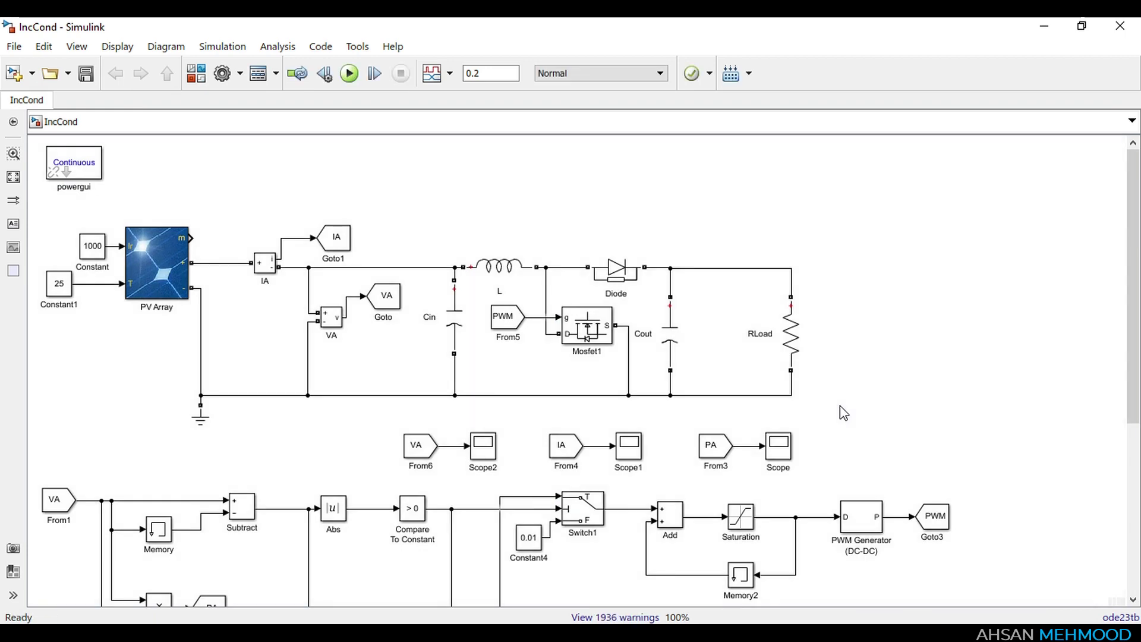
double_click(779, 447)
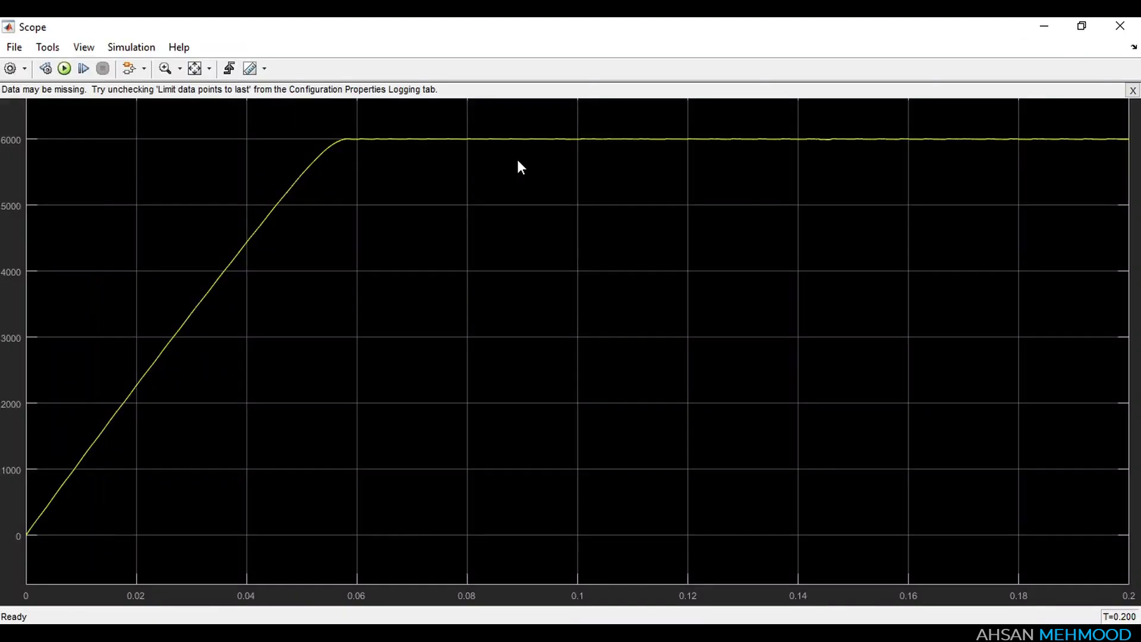
Examine the PA waveform with the legend and signal statistics shown, zooming the time axis to about 0.09–0.19 s, and close the scope.
click(84, 47)
click(89, 107)
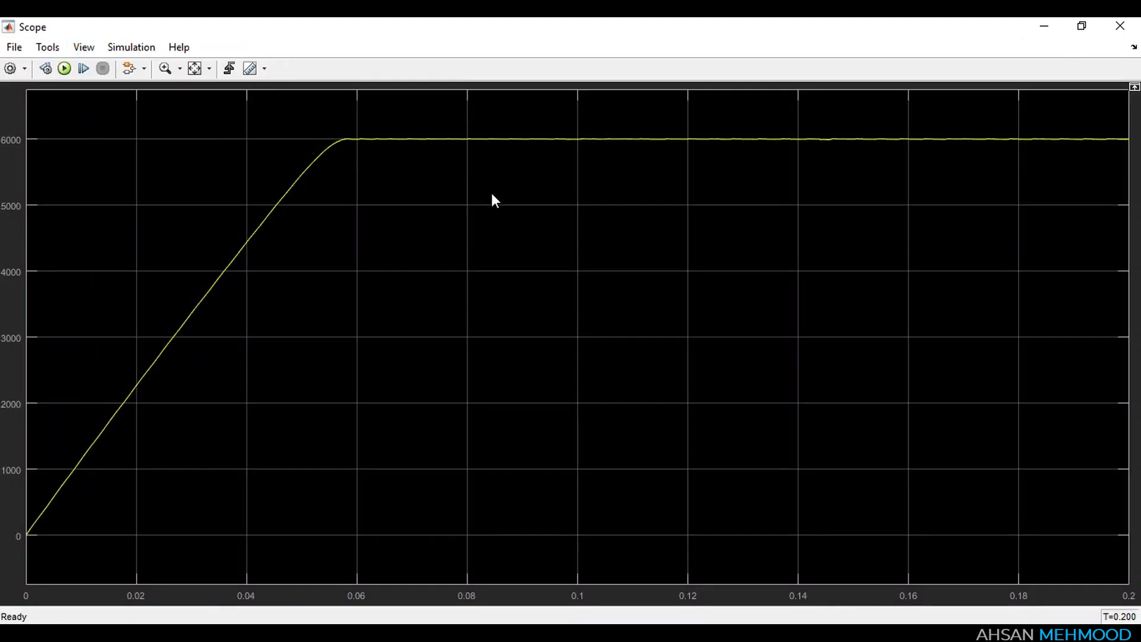
click(84, 48)
click(111, 124)
click(84, 48)
click(765, 250)
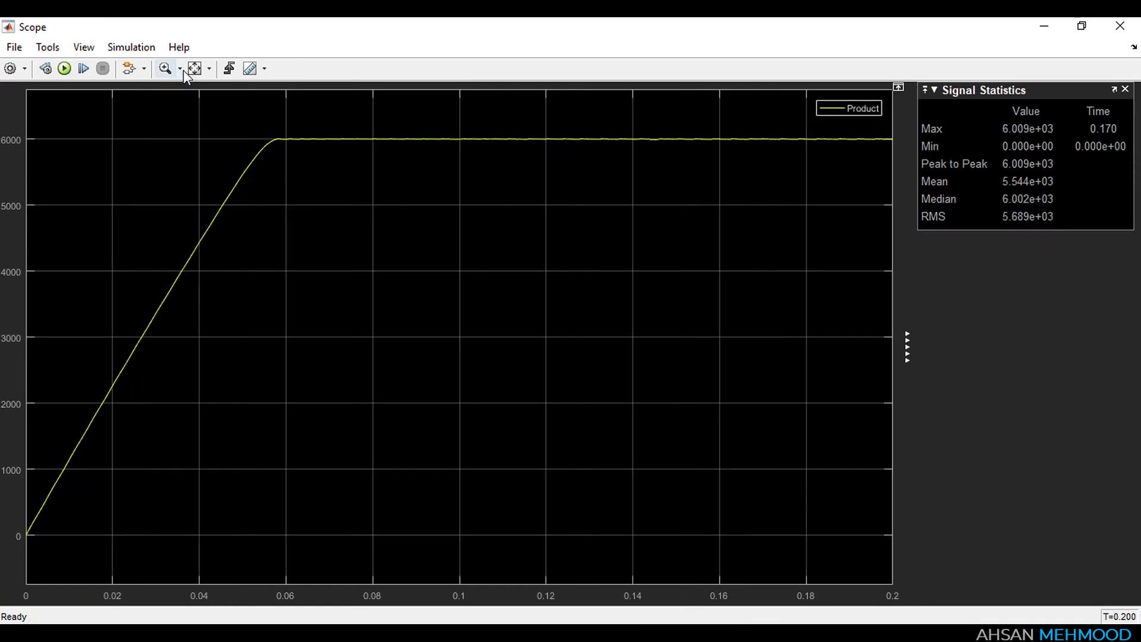
drag(401, 170, 848, 176)
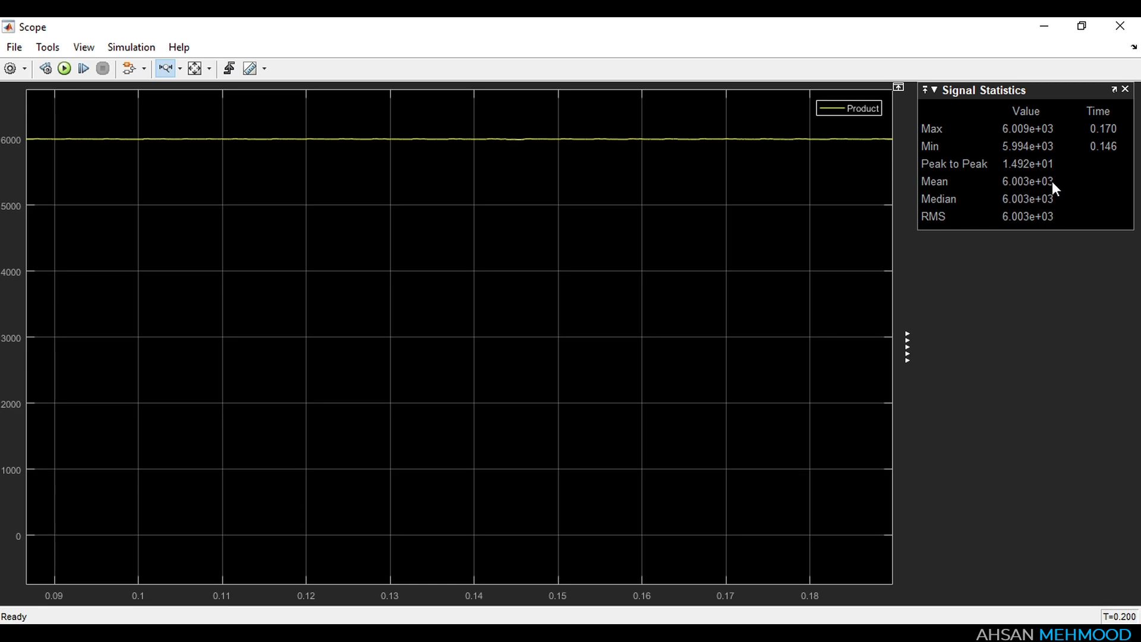
click(1121, 26)
Open the VA voltage scope at full size and display its signal statistics.
double_click(480, 449)
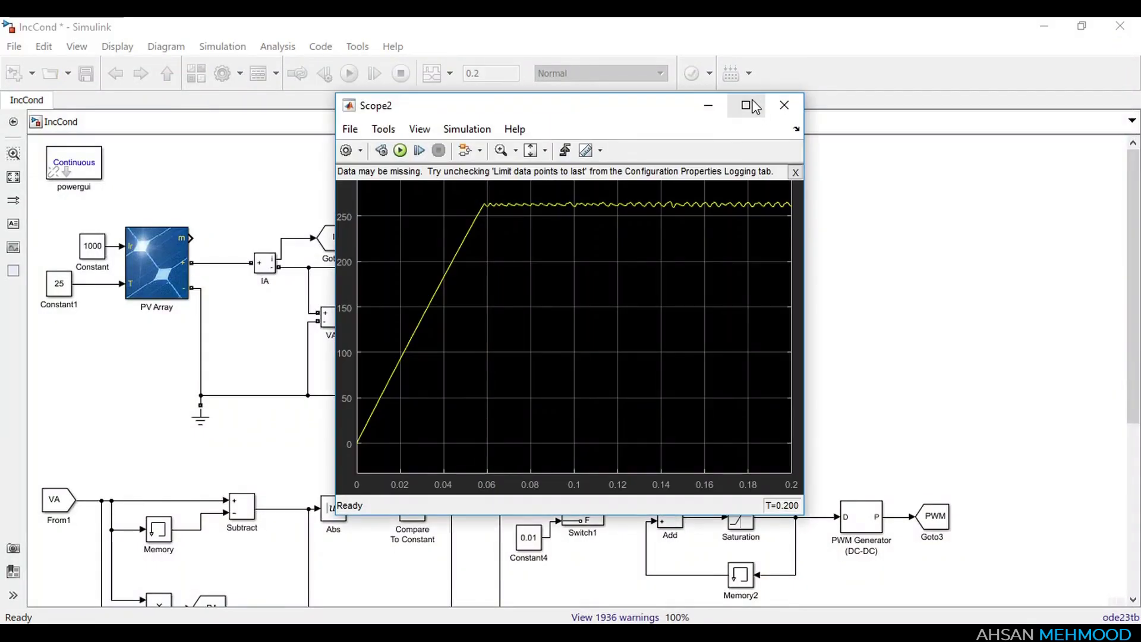
click(749, 106)
click(1132, 90)
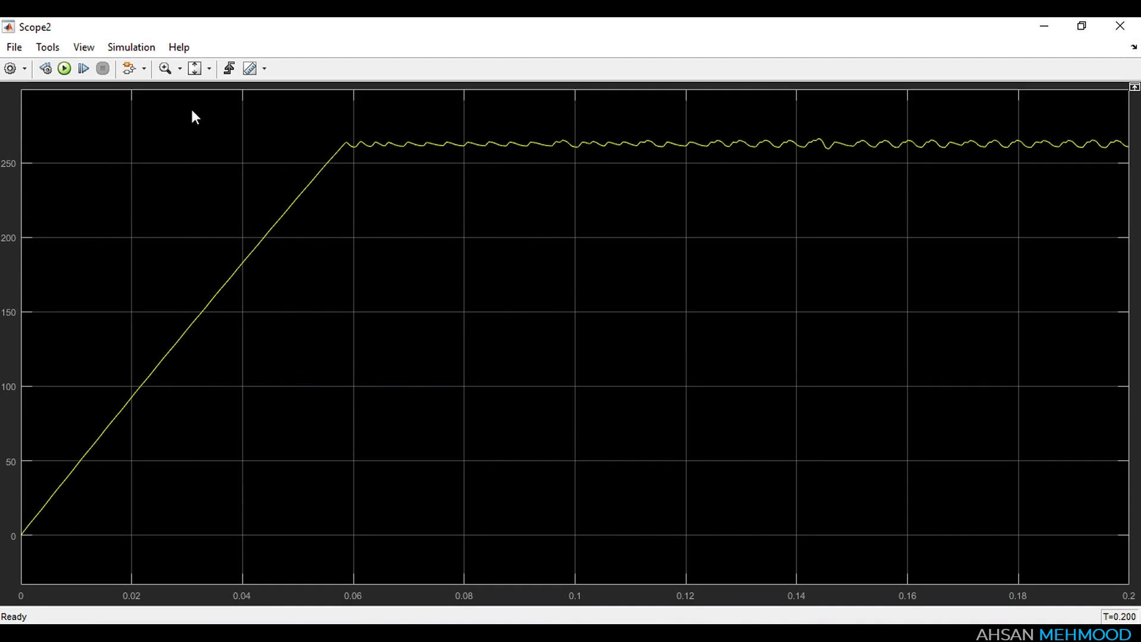
click(48, 47)
mouse_move(101, 204)
click(205, 242)
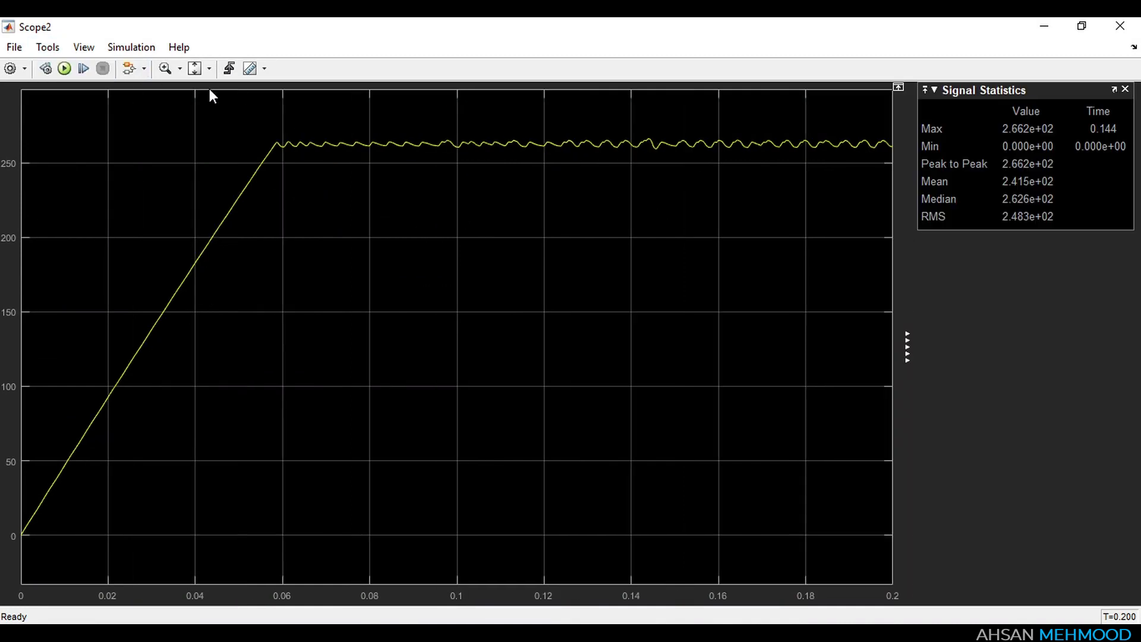
Zoom the VA scope's time axis to about 0.08–0.18 s to examine the steady-state ripple, and close the scope.
click(179, 68)
click(168, 104)
drag(358, 179, 807, 180)
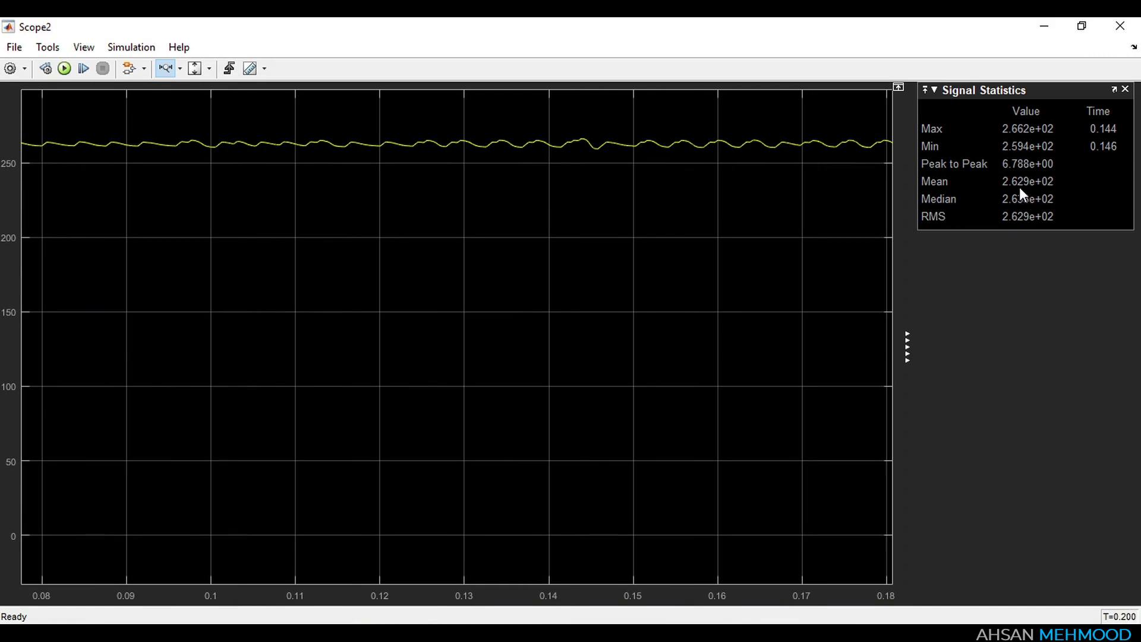
click(1121, 26)
Open the IA current scope at full size and display its signal statistics.
double_click(626, 440)
click(747, 106)
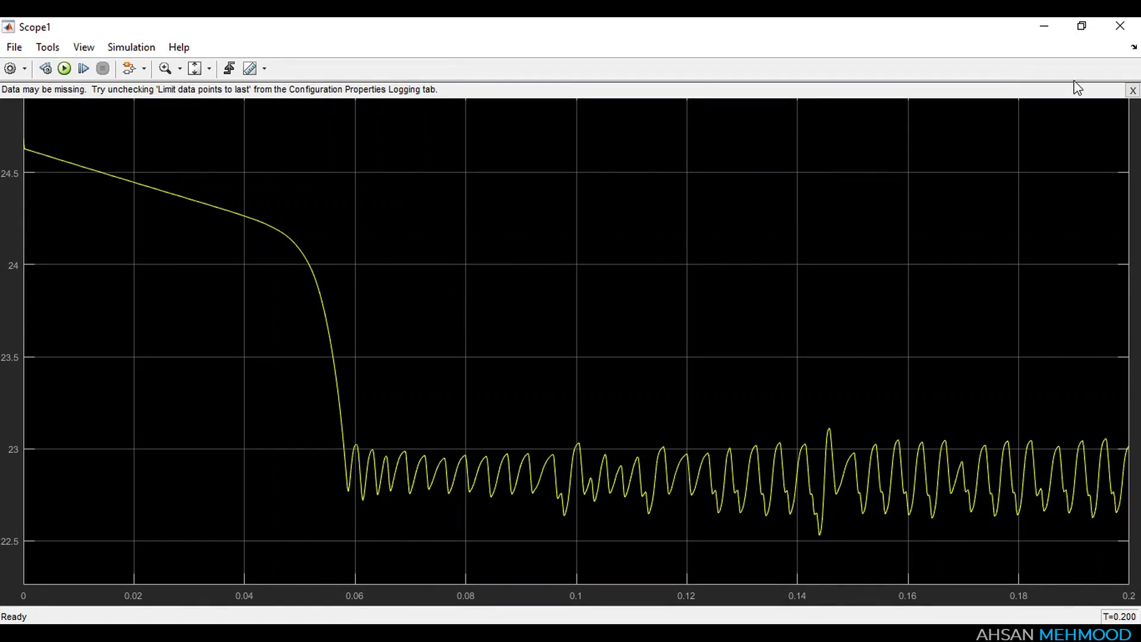
click(1134, 94)
click(47, 47)
mouse_move(88, 202)
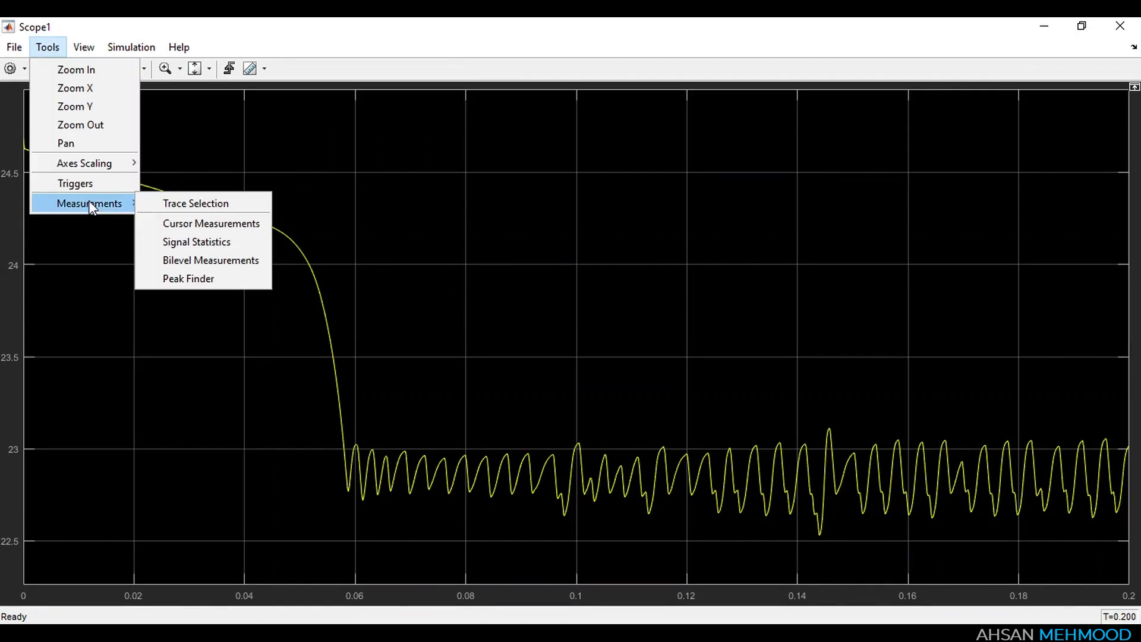
click(219, 259)
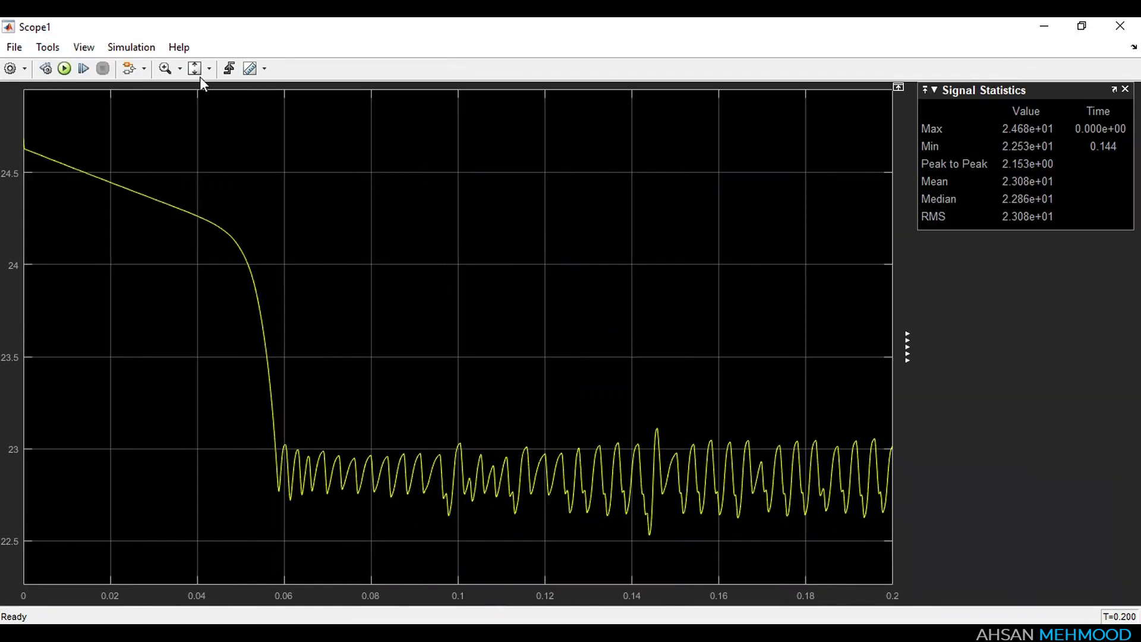
Zoom the IA scope's time axis to about 0.08–0.18 s to examine the current ripple, and restore the full view.
click(179, 68)
click(170, 108)
drag(375, 418, 813, 407)
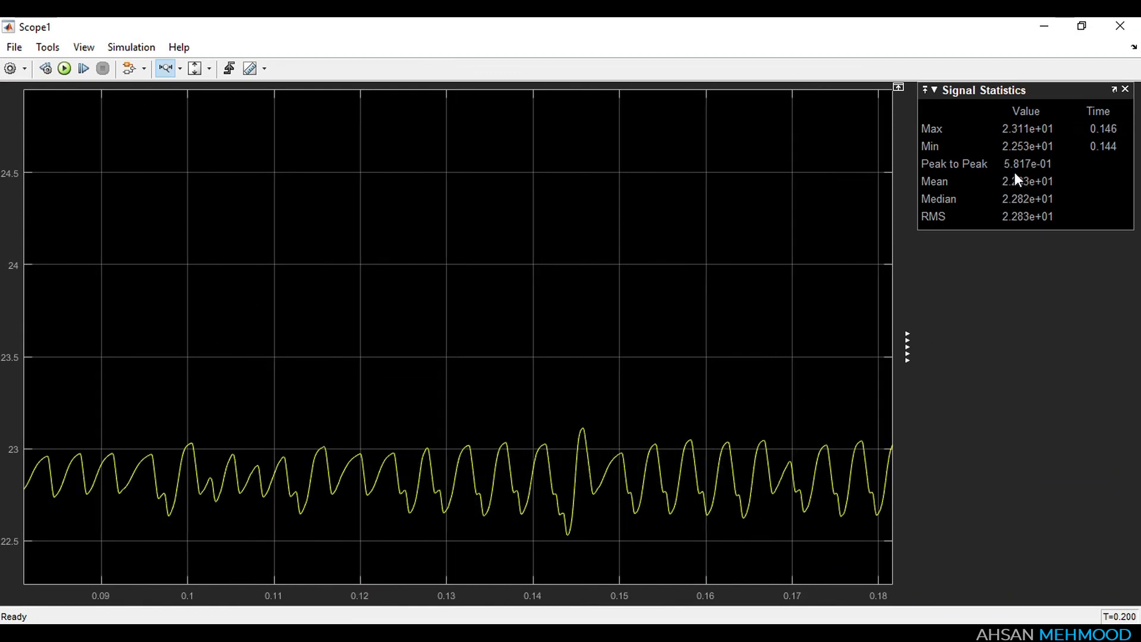
click(209, 68)
click(199, 93)
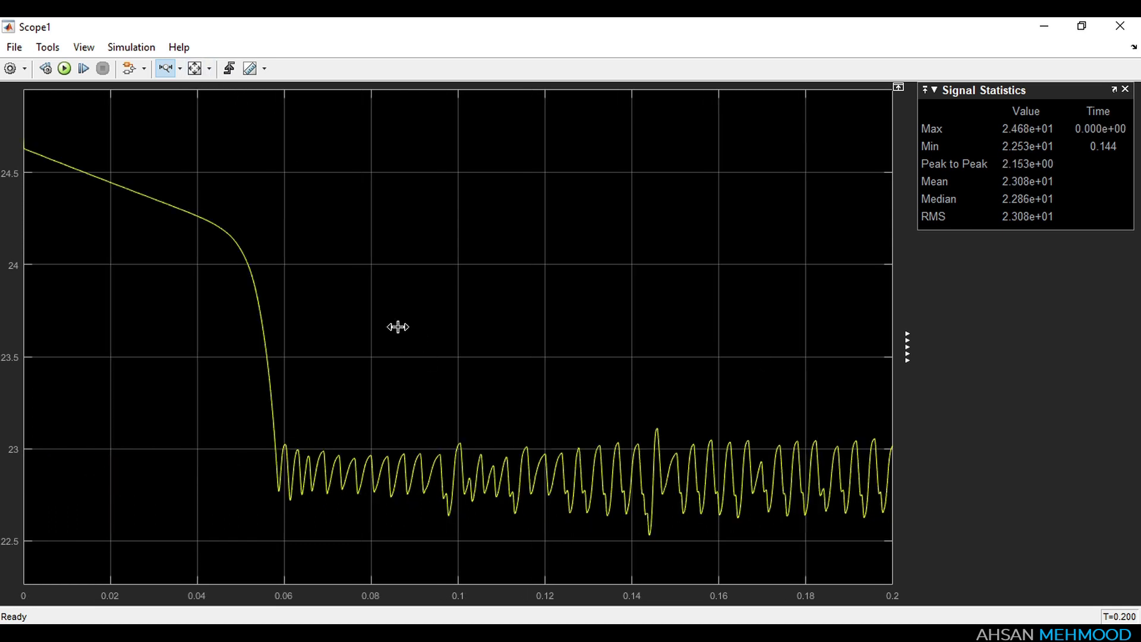